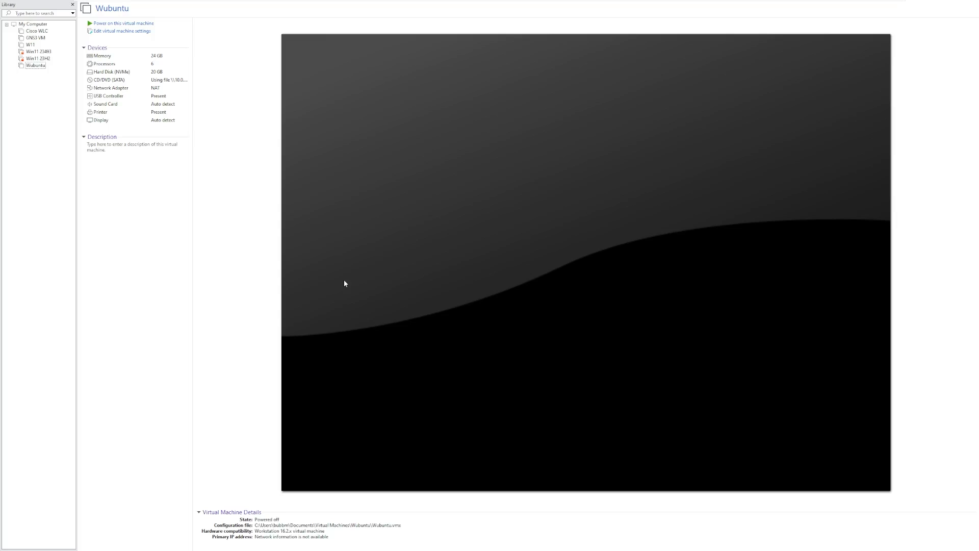
Step: Review the Wubuntu VM's memory and processor settings, then boot it to the desktop
click(187, 59)
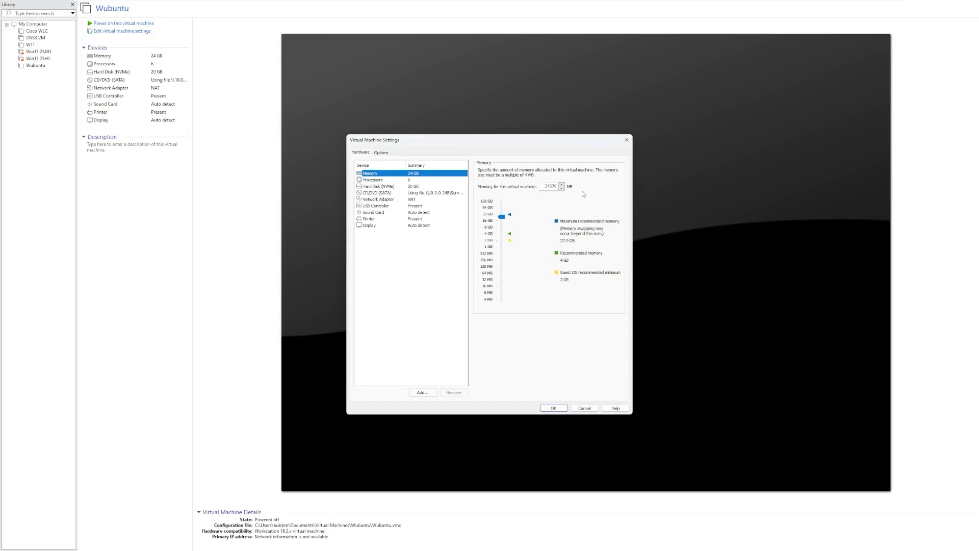
click(439, 182)
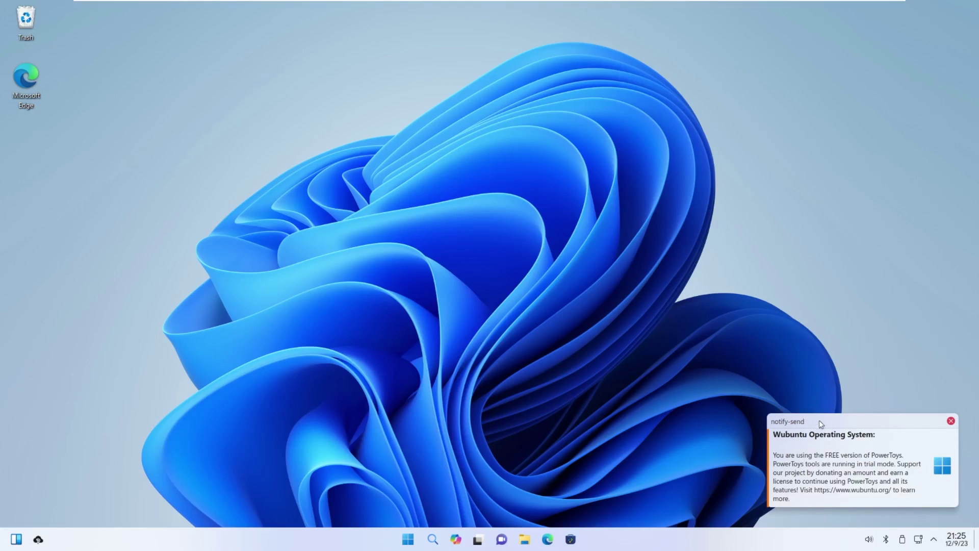
Step: Read the PowerToys trial notice, then launch System Settings from the Start menu
drag(775, 455, 895, 482)
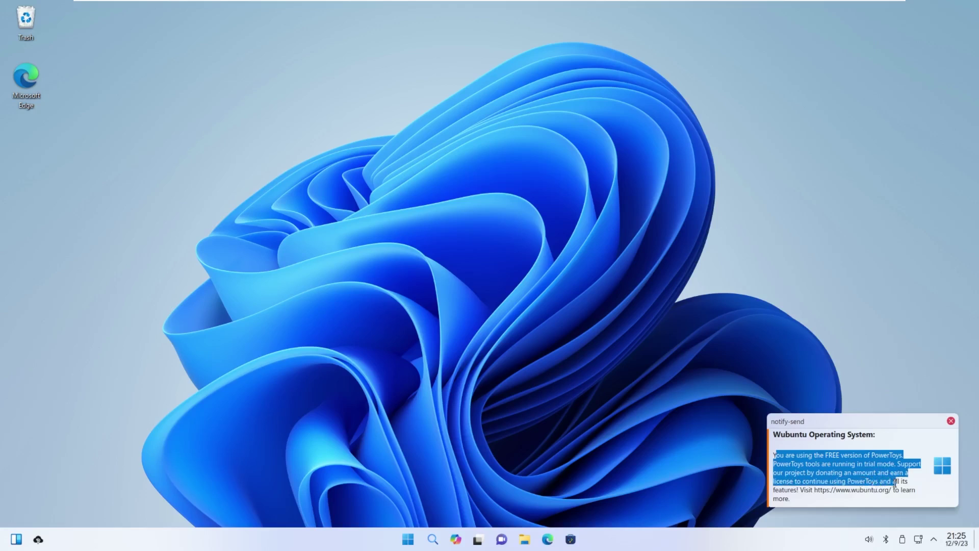
click(781, 475)
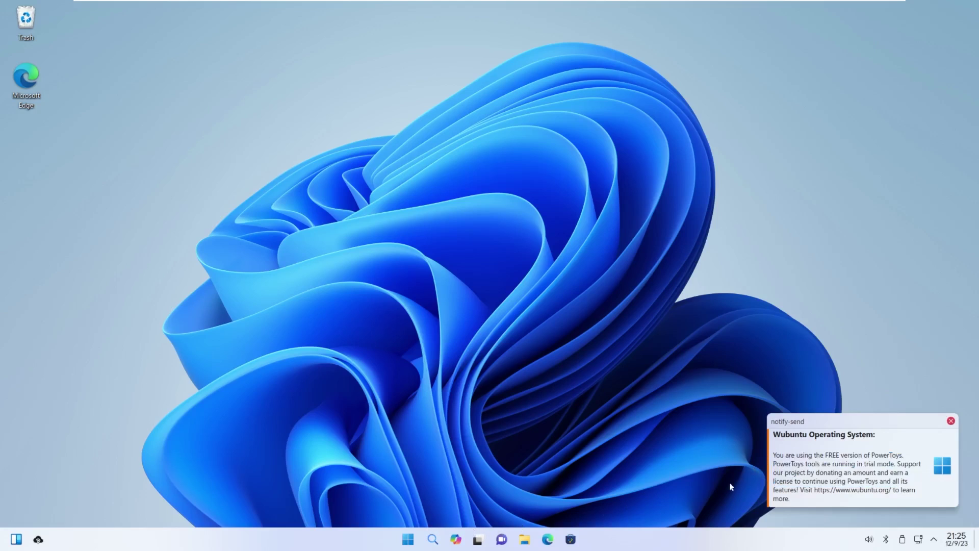
click(408, 539)
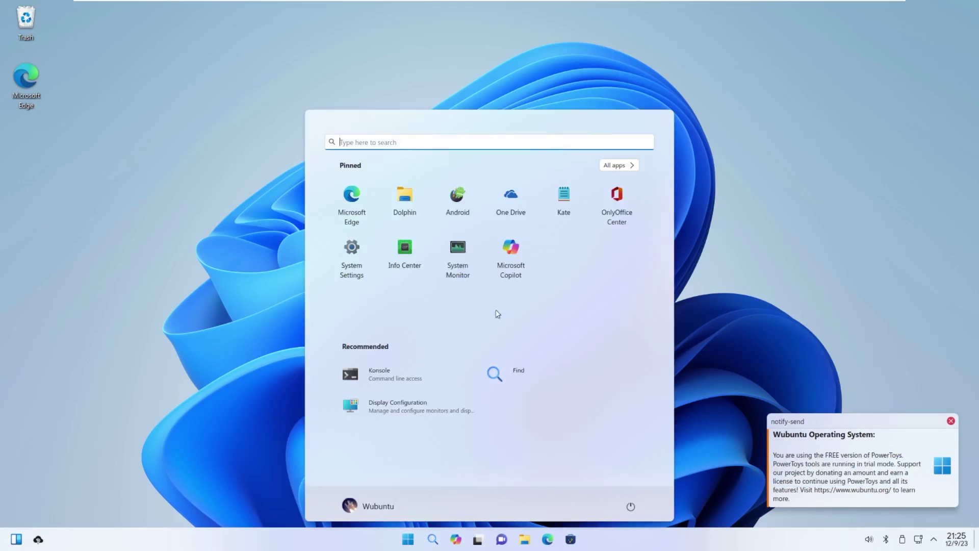
click(360, 256)
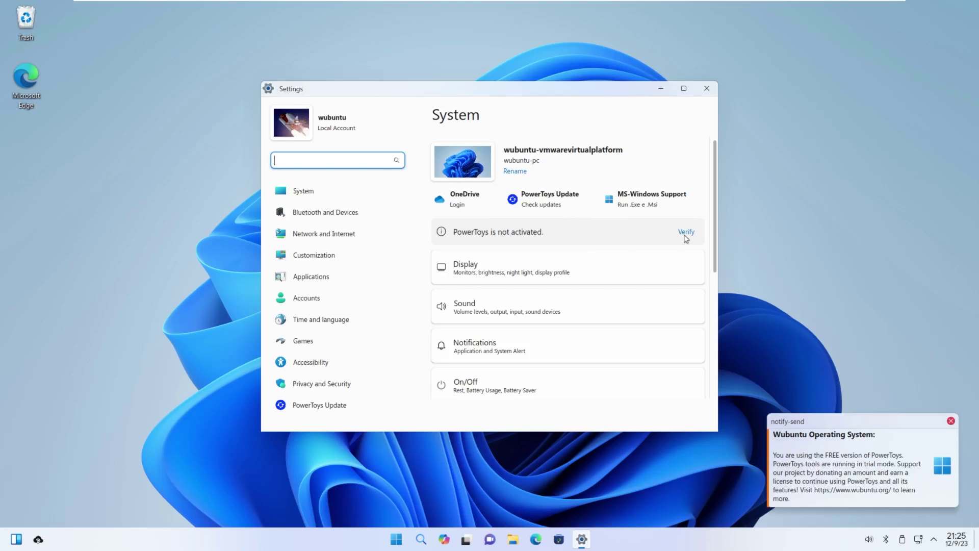
Step: Try verifying PowerToys activation, close the product key prompt and Settings, and launch Edge
click(686, 234)
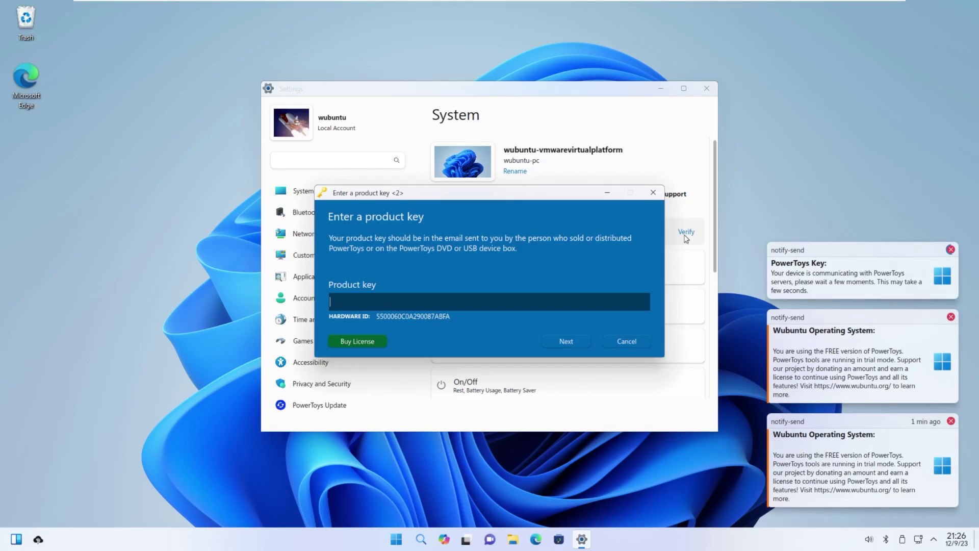
click(707, 88)
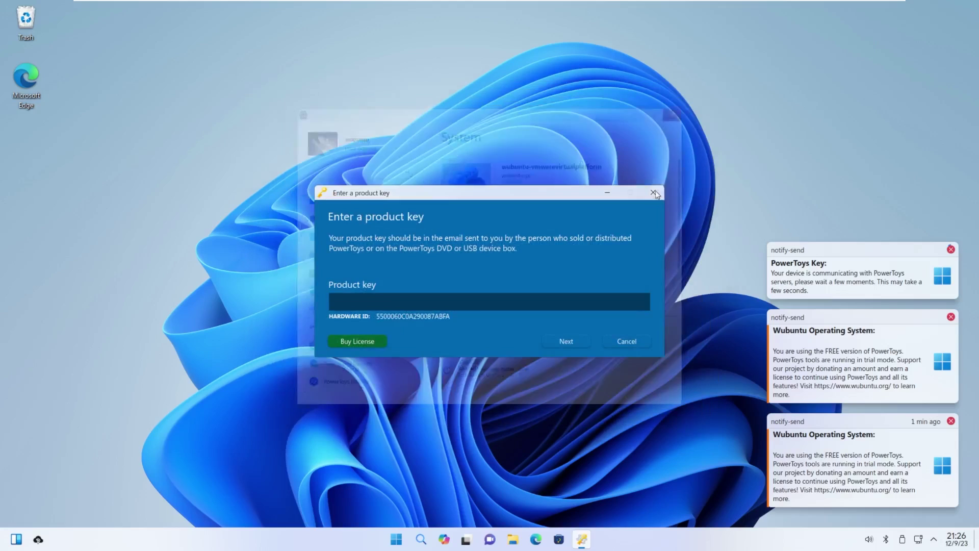
click(548, 539)
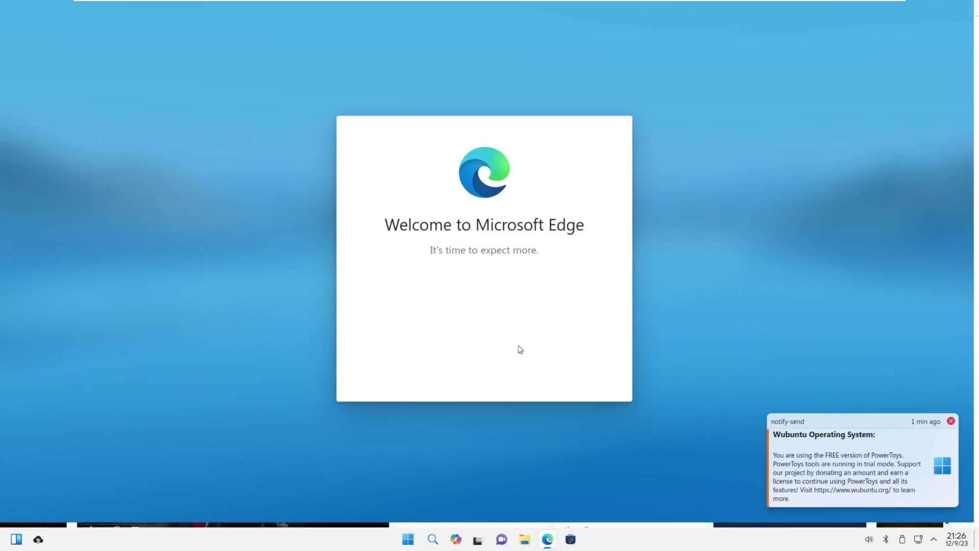
Step: Dismiss the PowerToys notice and finish Edge's welcome setup without optional diagnostic data
click(951, 421)
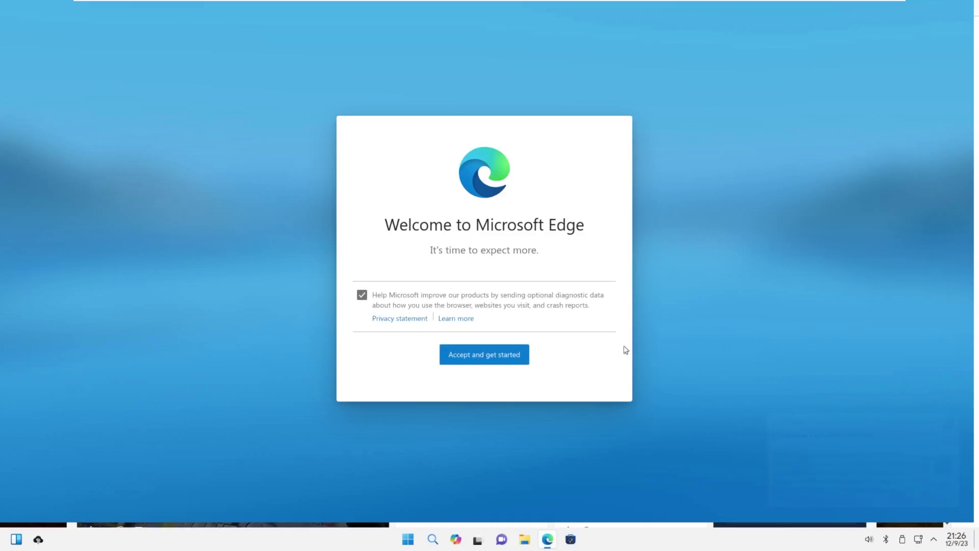
click(363, 297)
click(475, 364)
Step: Search for 'wubuntu' and navigate to the site's Free Edition download page
click(192, 26)
text(wub)
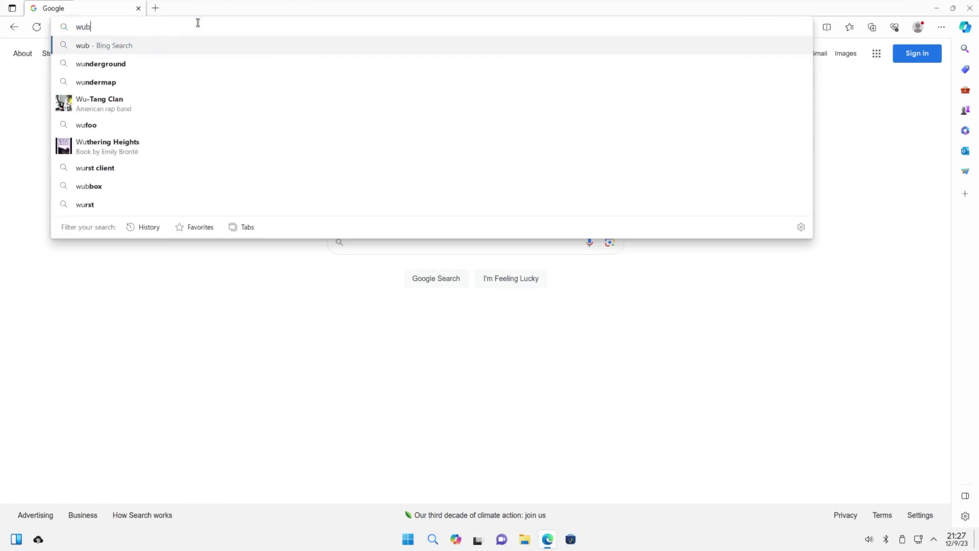
text(untu)
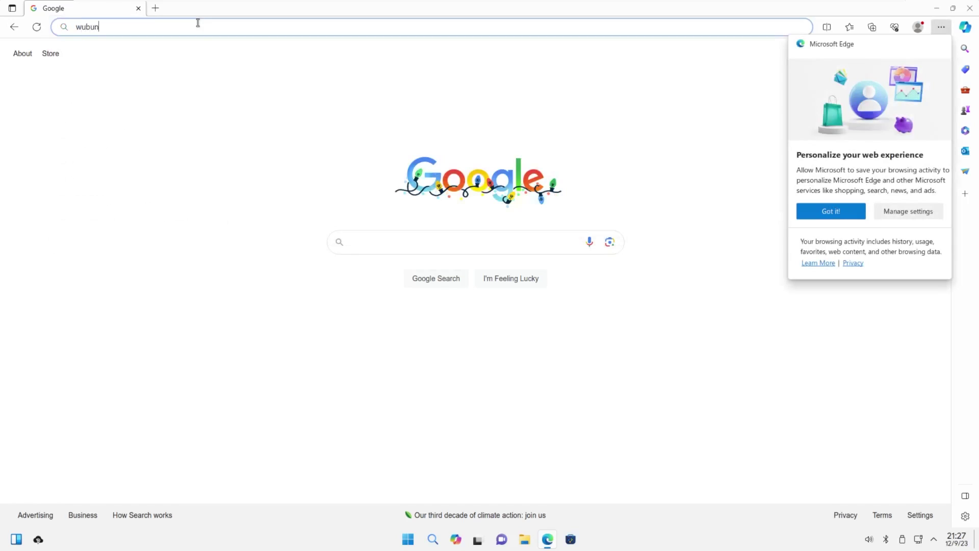
key(Return)
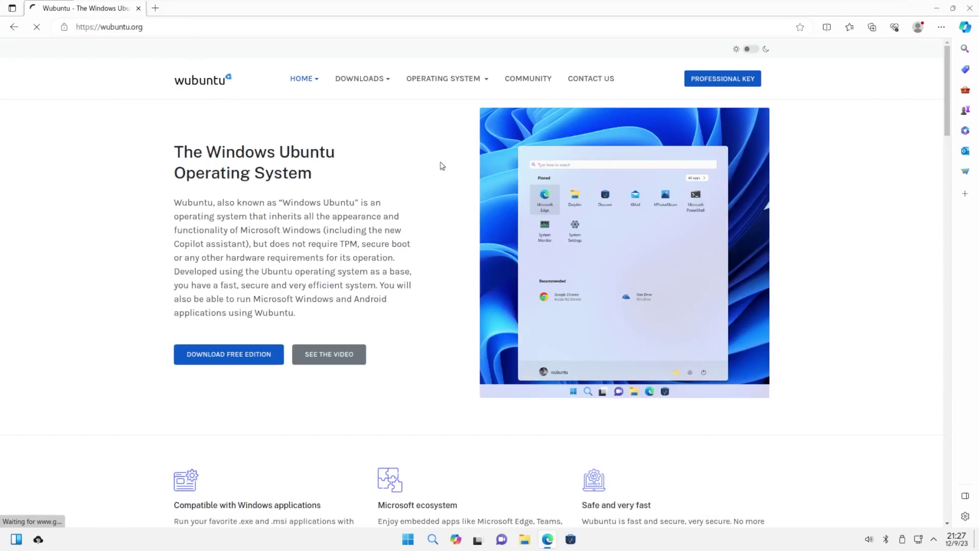
click(699, 83)
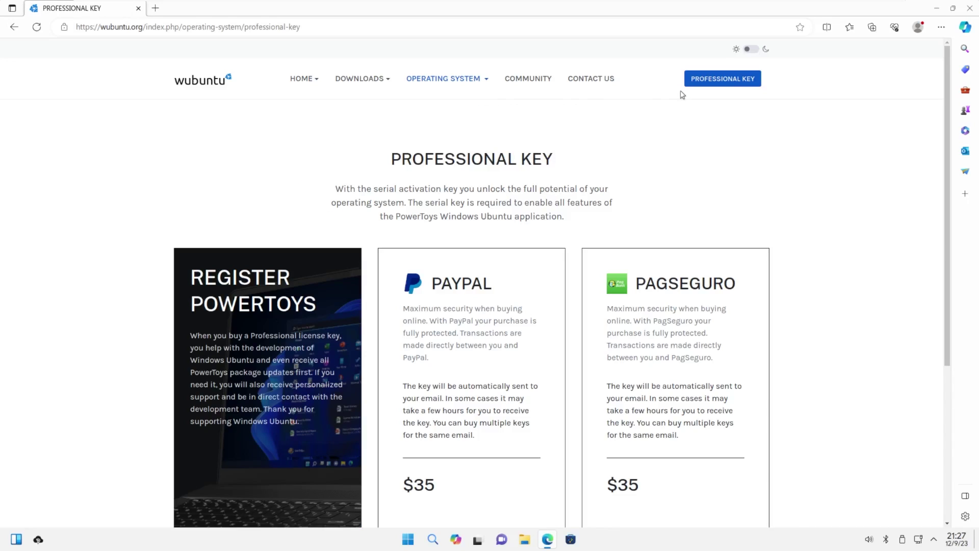
click(365, 115)
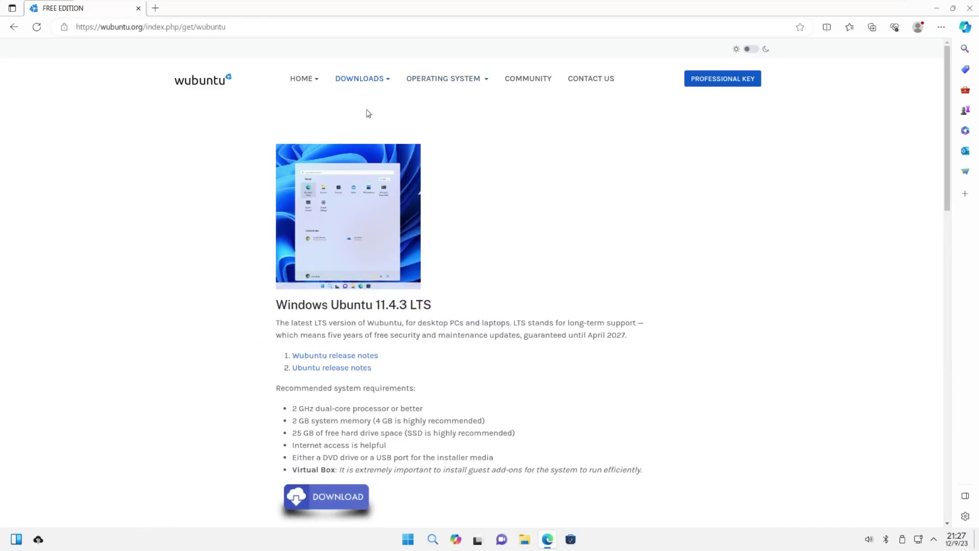
Step: Review the Windows Ubuntu 11.4.3 LTS and Linuxfx RedSand editions on the download page
scroll(347, 319, down, 6)
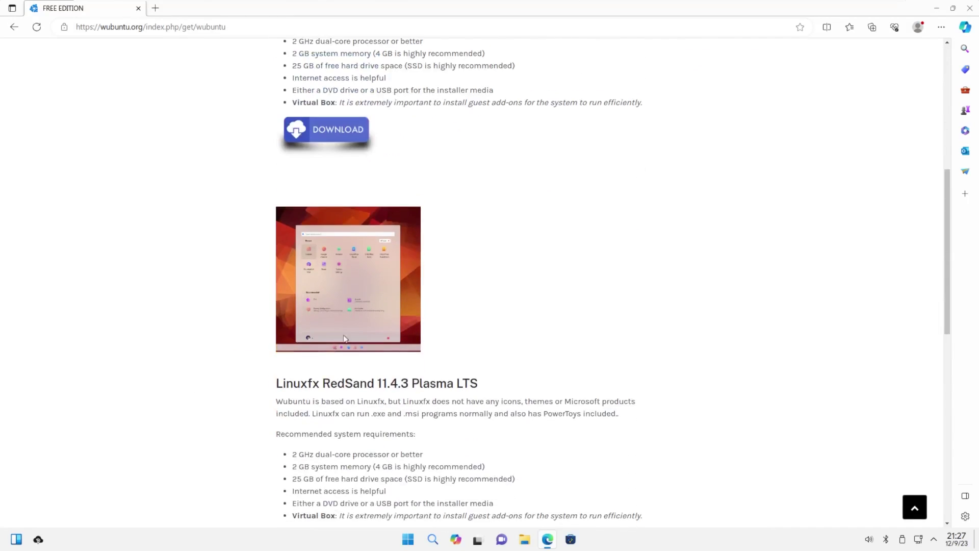
drag(276, 383, 386, 386)
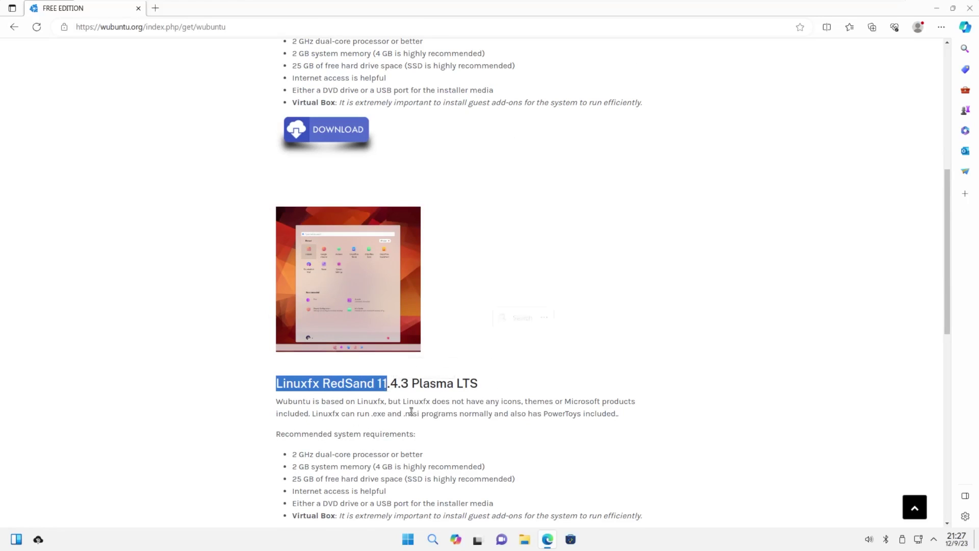
click(398, 385)
scroll(398, 385, up, 3)
scroll(383, 351, up, 2)
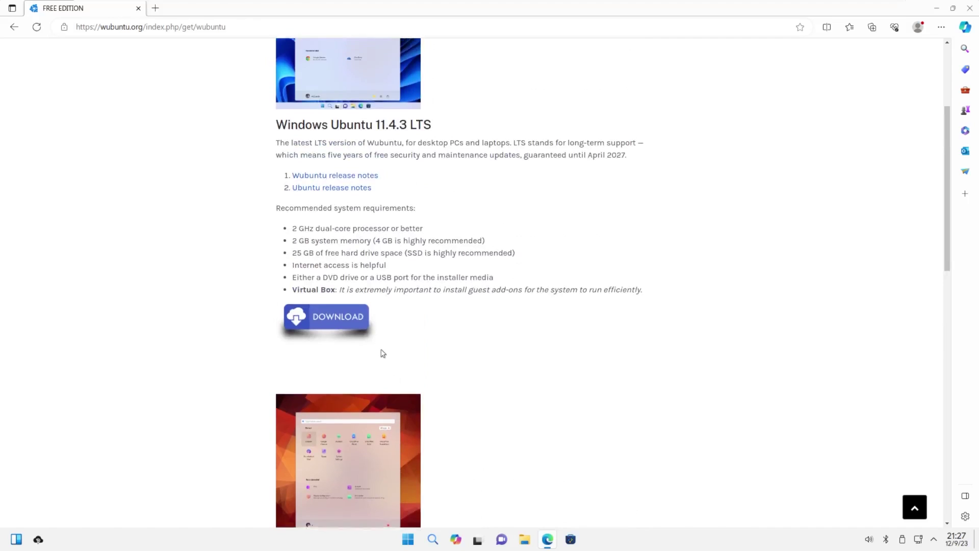
scroll(382, 352, up, 2)
drag(300, 324, 587, 337)
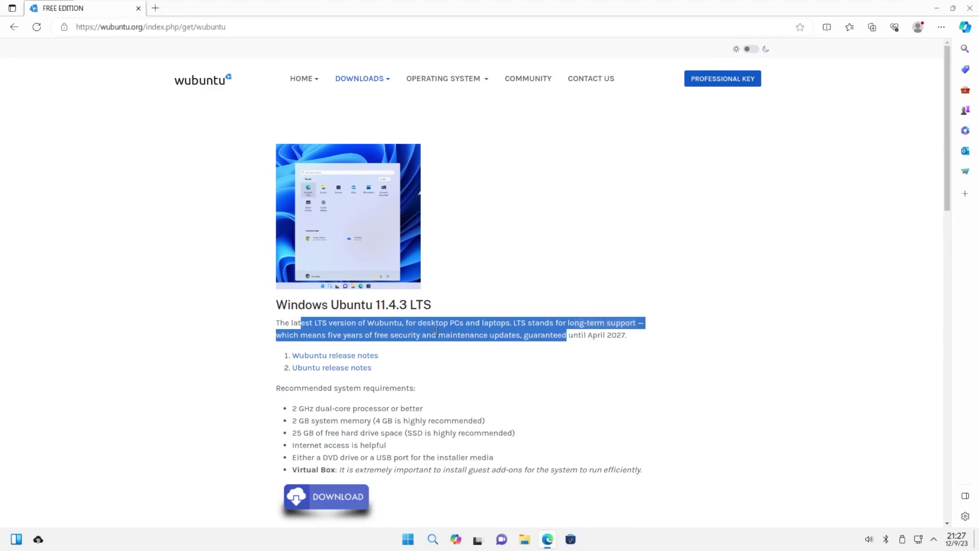
click(480, 328)
scroll(487, 342, down, 2)
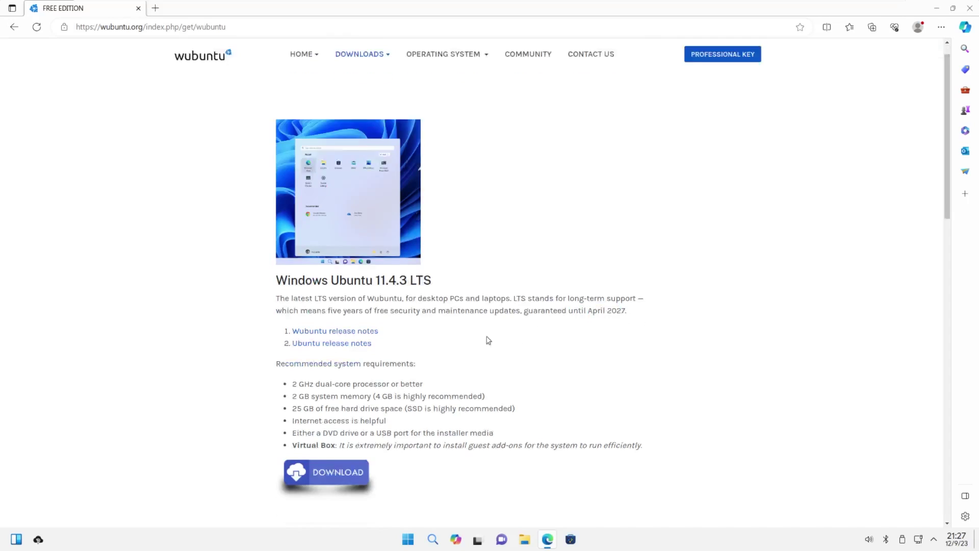
scroll(444, 350, down, 1)
scroll(435, 352, down, 3)
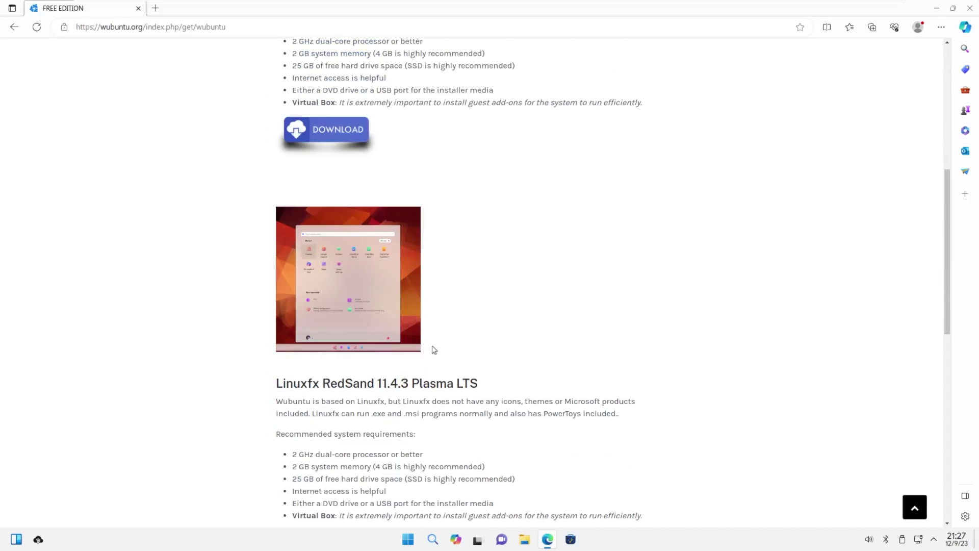
Step: Browse the full app list, then close Edge and reopen the Start menu
click(409, 542)
click(625, 165)
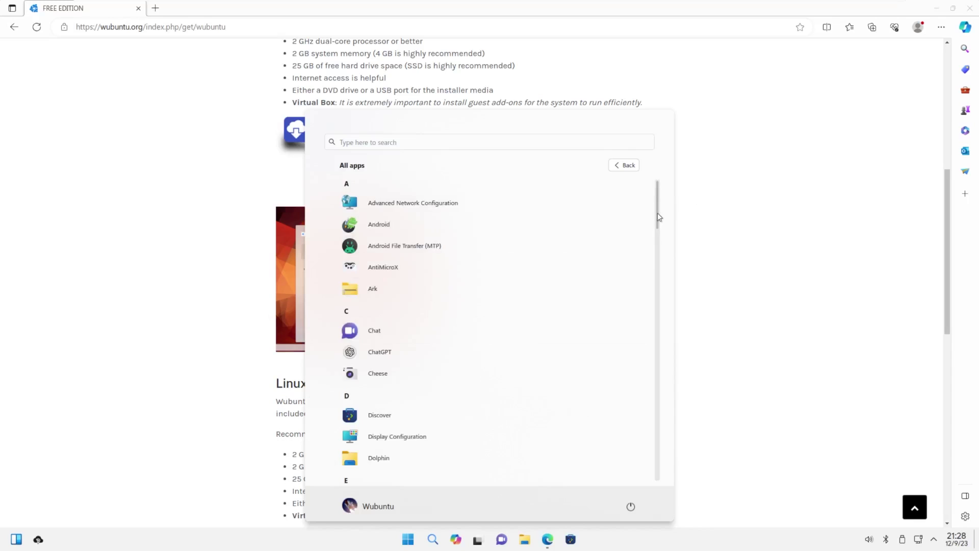
drag(658, 214, 664, 440)
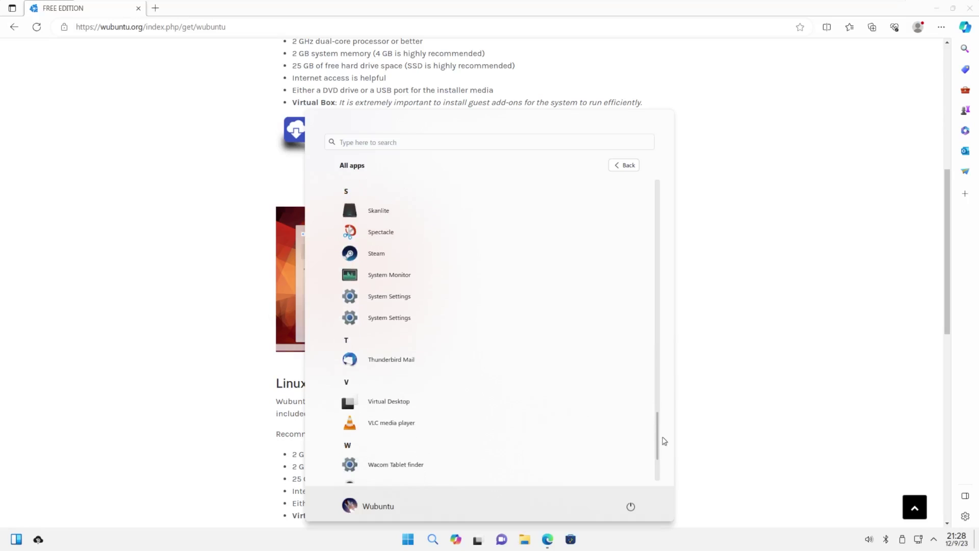
scroll(562, 405, down, 2)
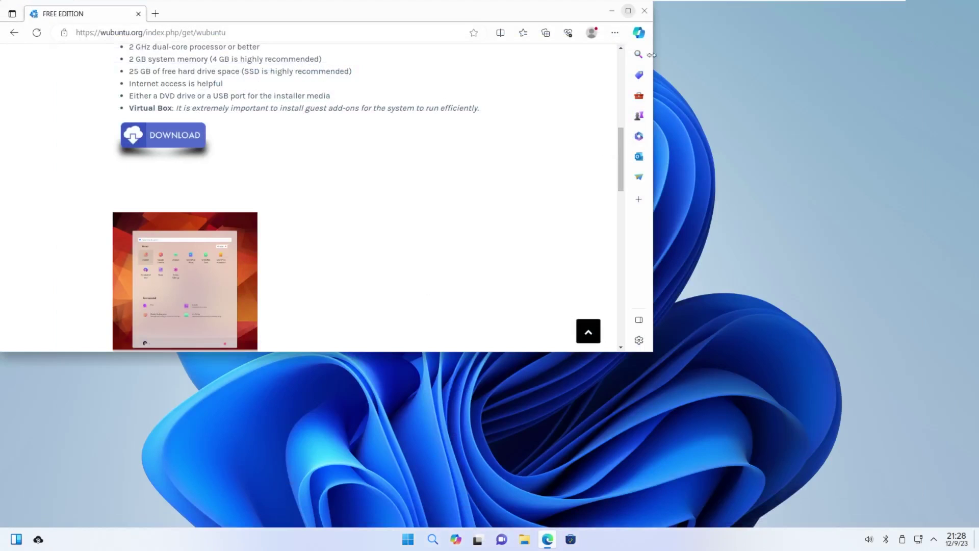
click(644, 10)
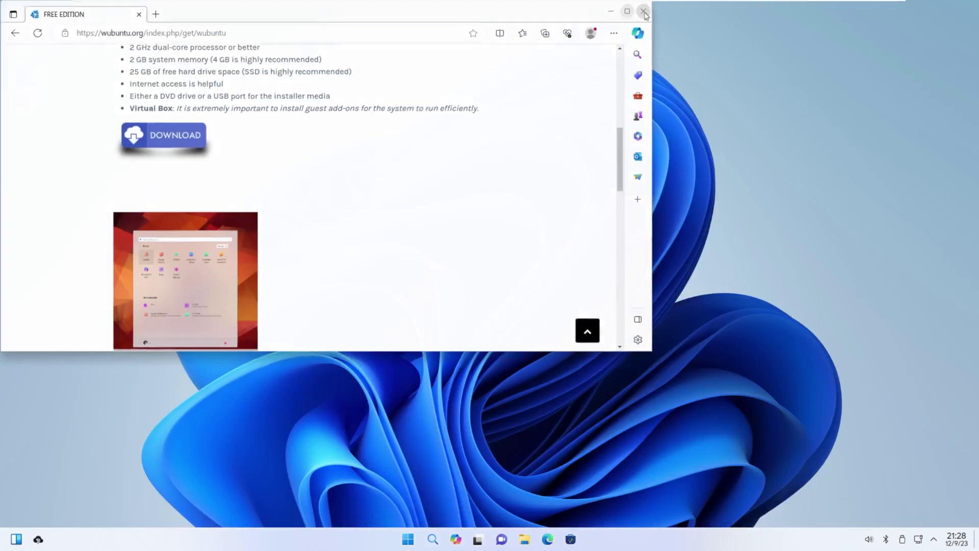
click(411, 539)
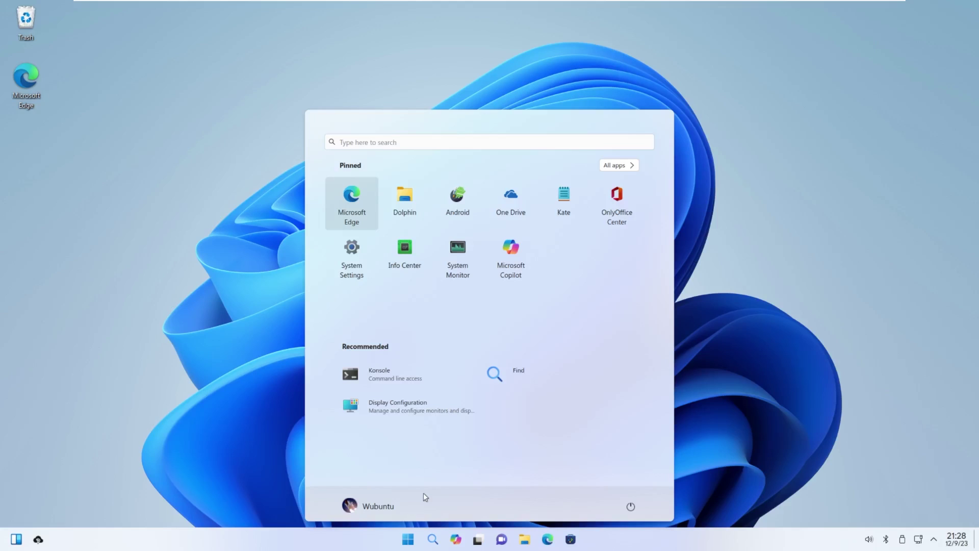
Step: Scroll the All apps list and launch System Settings on its System page
click(623, 166)
scroll(549, 268, down, 3)
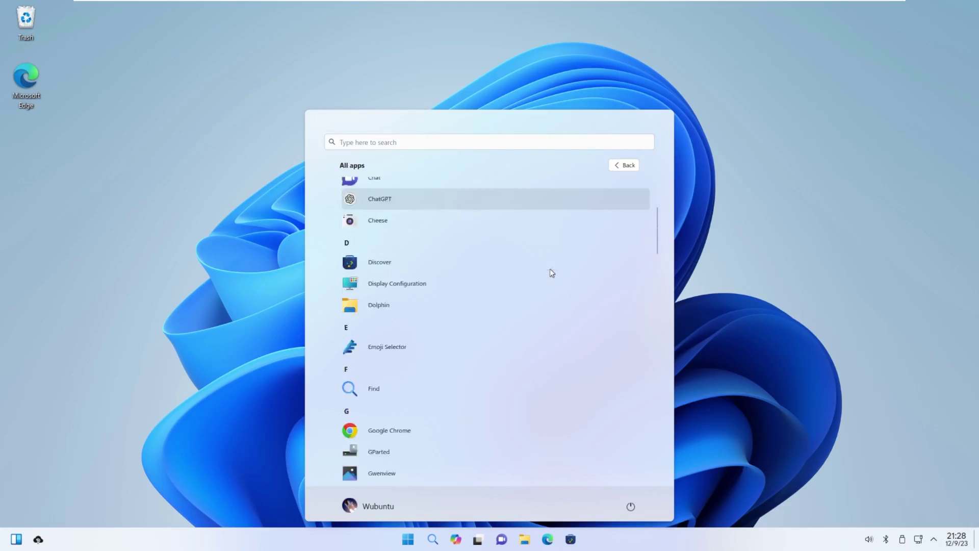
drag(659, 237, 684, 460)
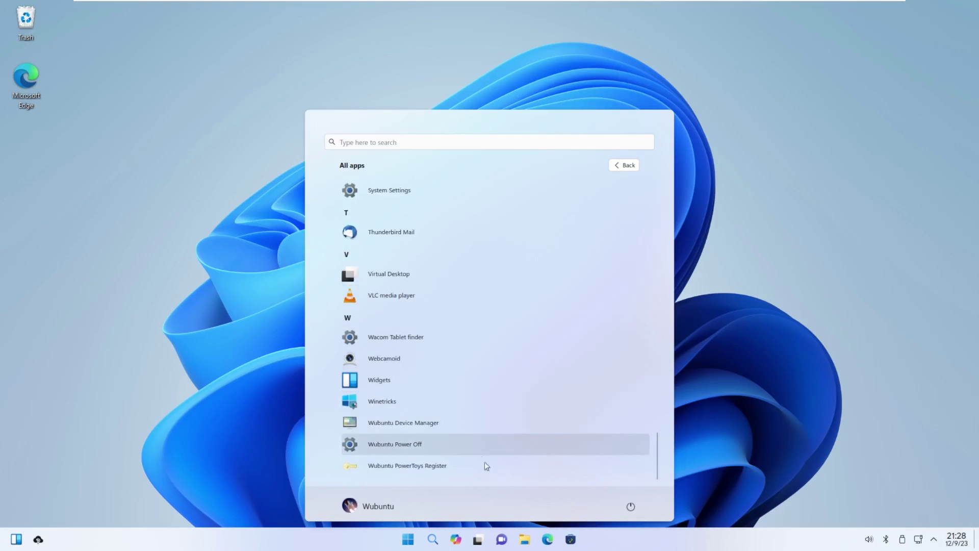
scroll(483, 442, up, 5)
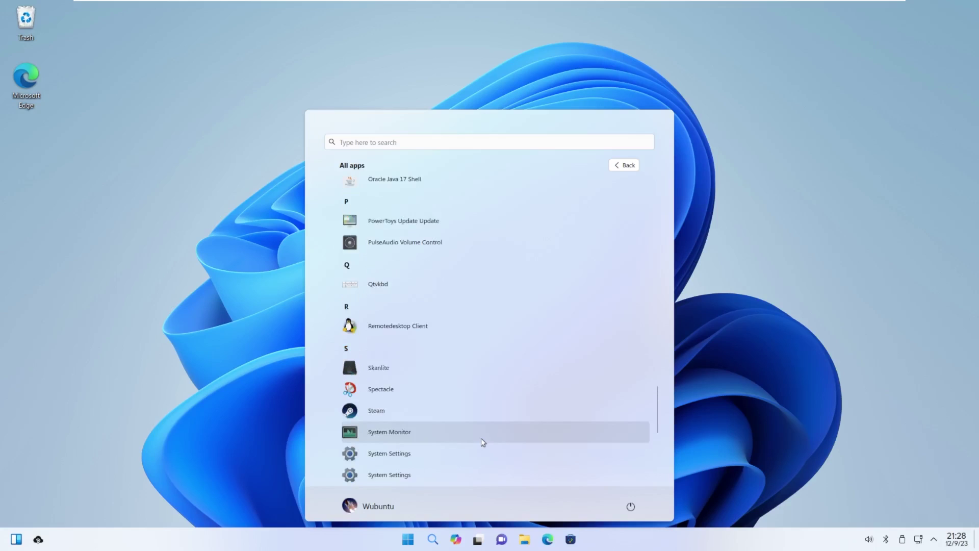
scroll(482, 441, up, 8)
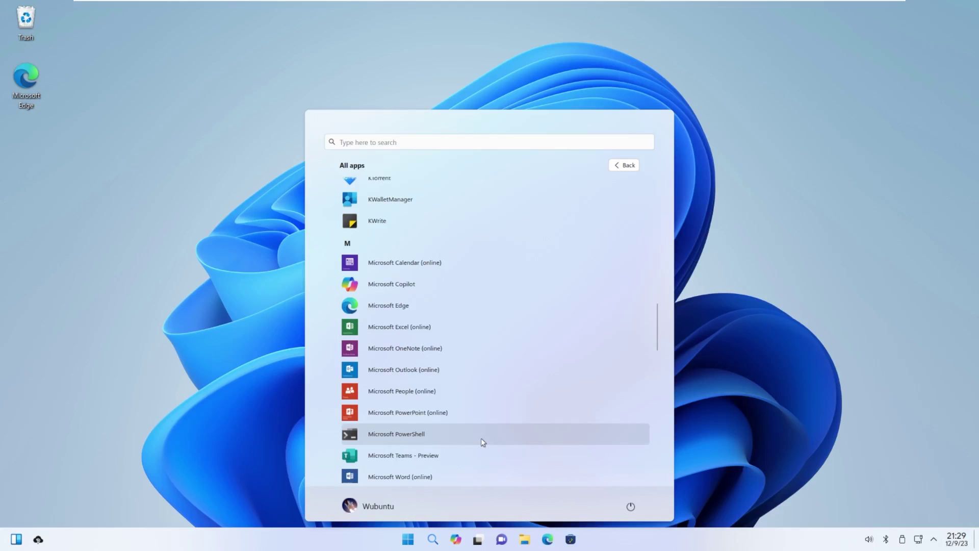
click(482, 439)
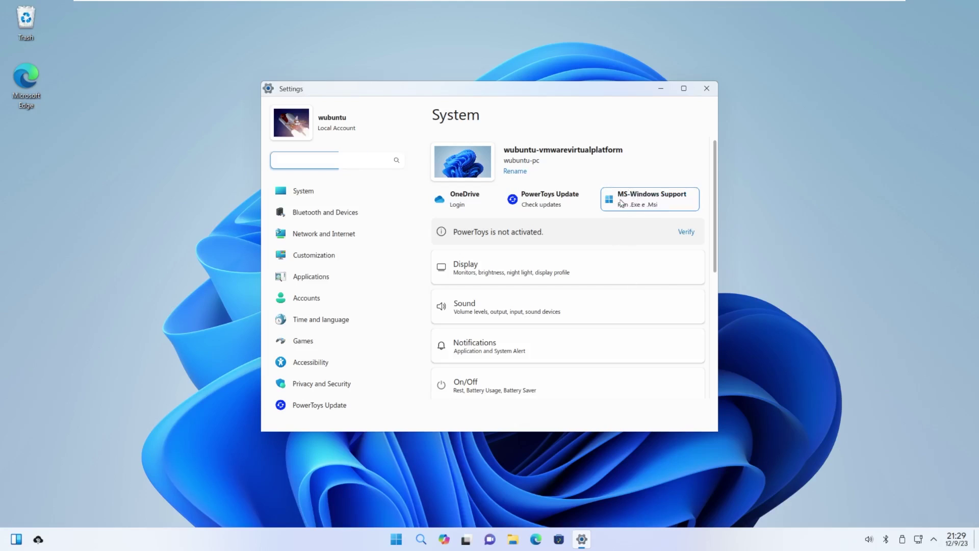
Step: In MS-Windows Support, choose automatic install of compatibility modules and proceed with Advance
click(635, 199)
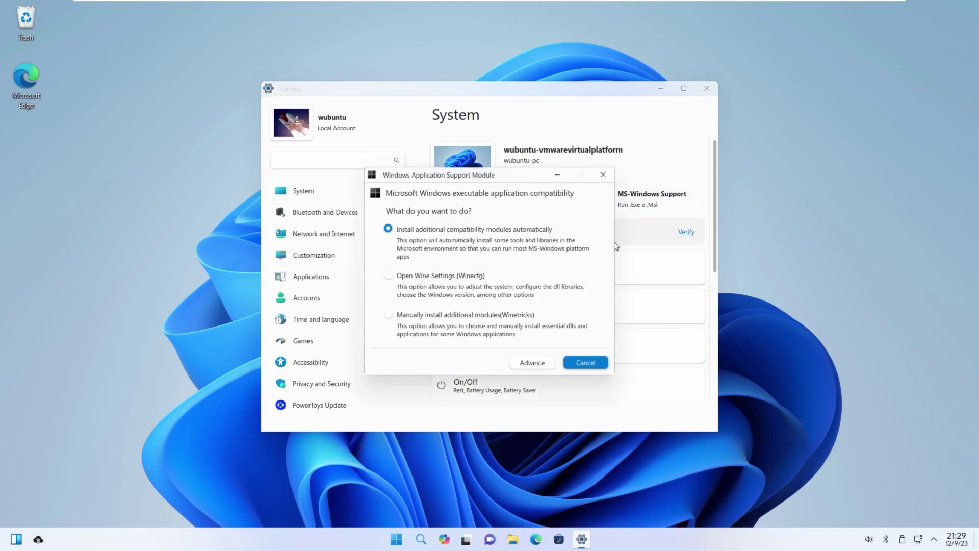
drag(530, 179, 579, 197)
click(620, 194)
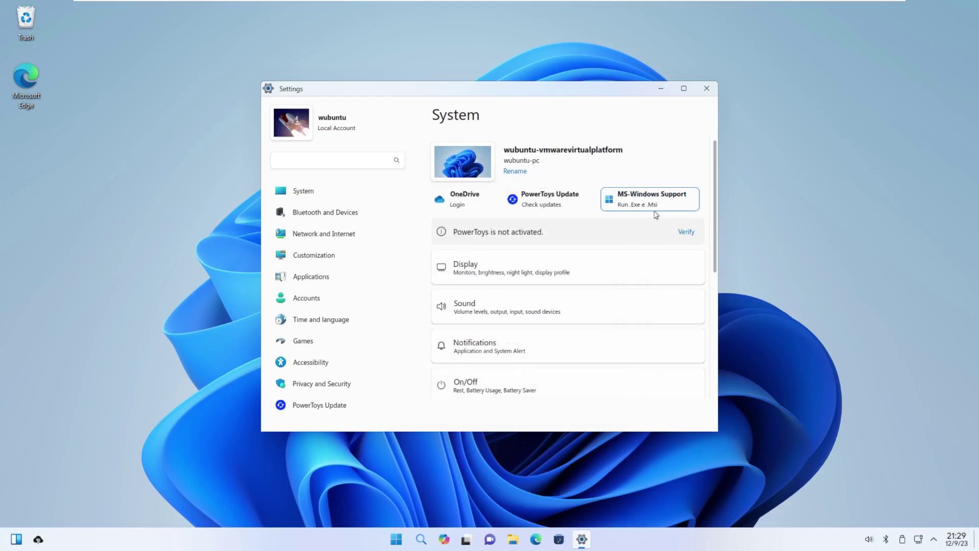
click(533, 305)
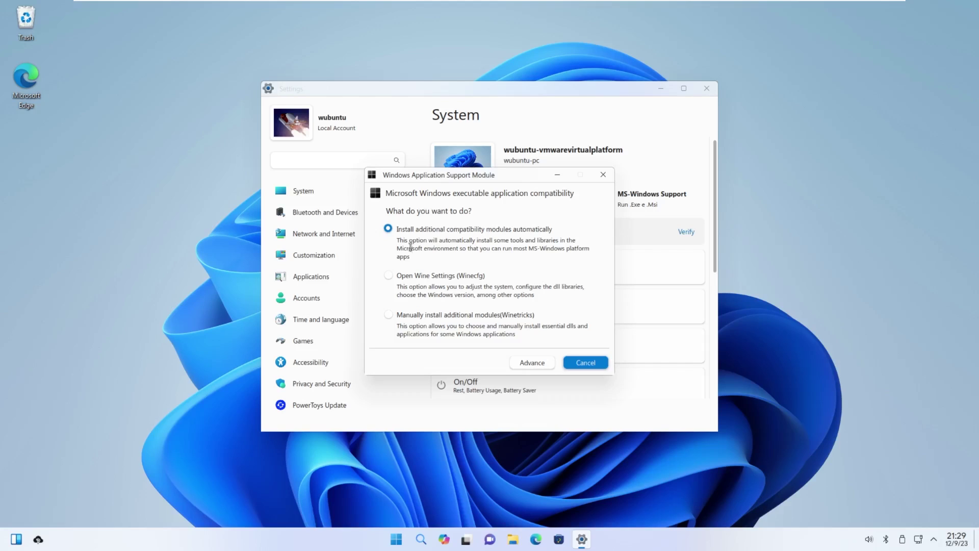
click(393, 230)
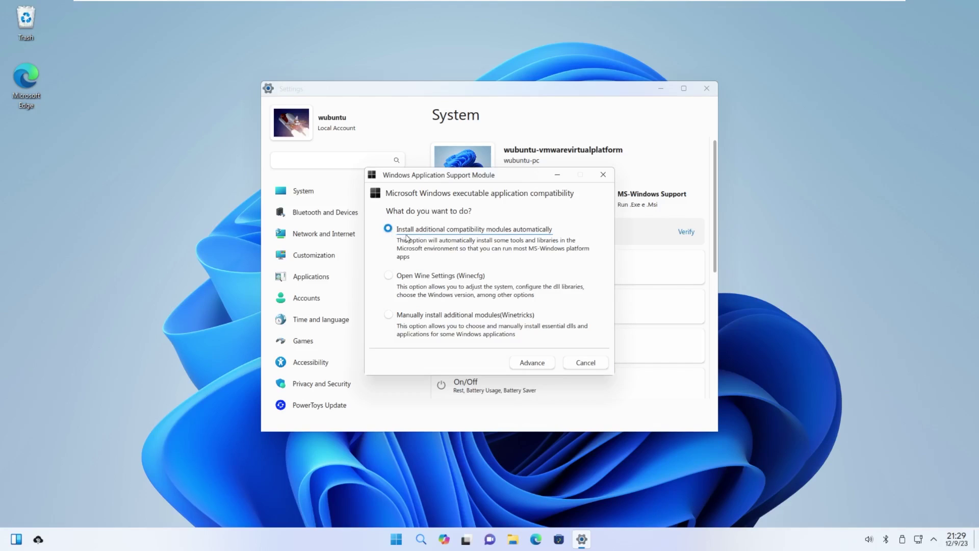
click(538, 365)
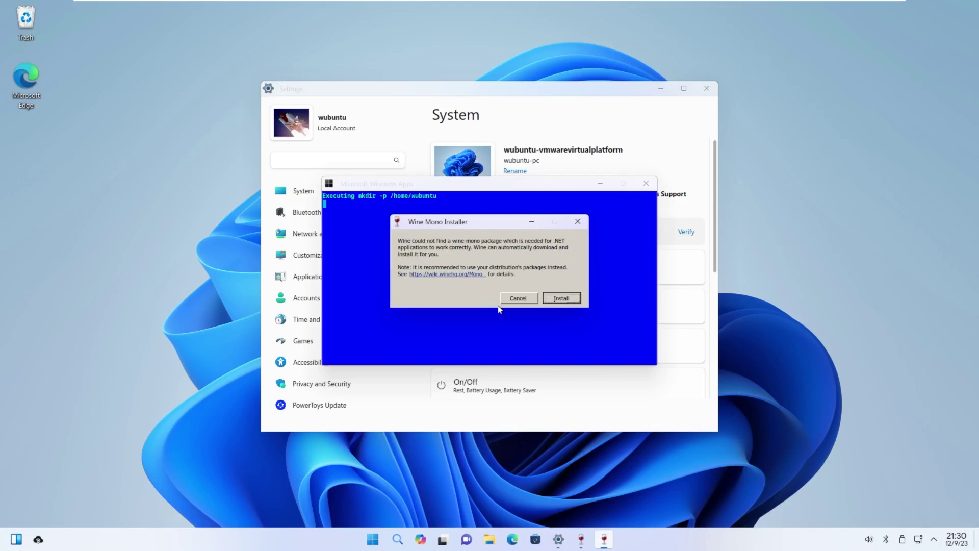
Step: Accept the Wine Mono install so wine-mono downloads, then open the Start menu
click(561, 299)
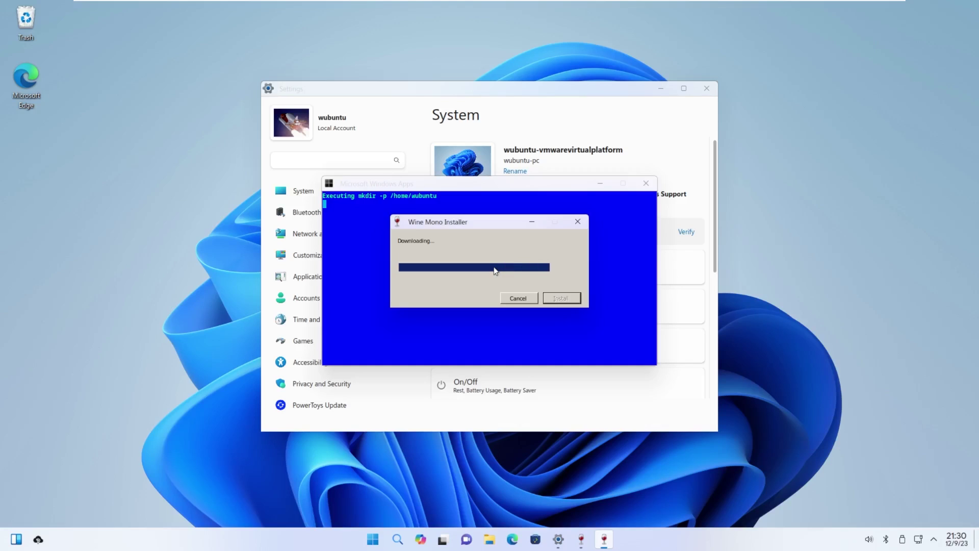
click(373, 540)
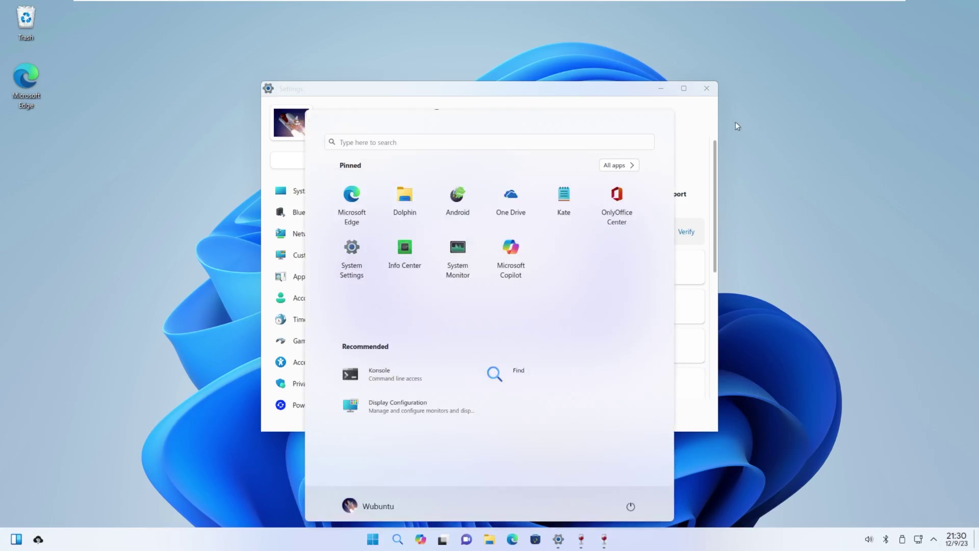
Step: Browse the All apps list and return to pinned apps while d9vk downloads
click(619, 165)
scroll(476, 328, down, 4)
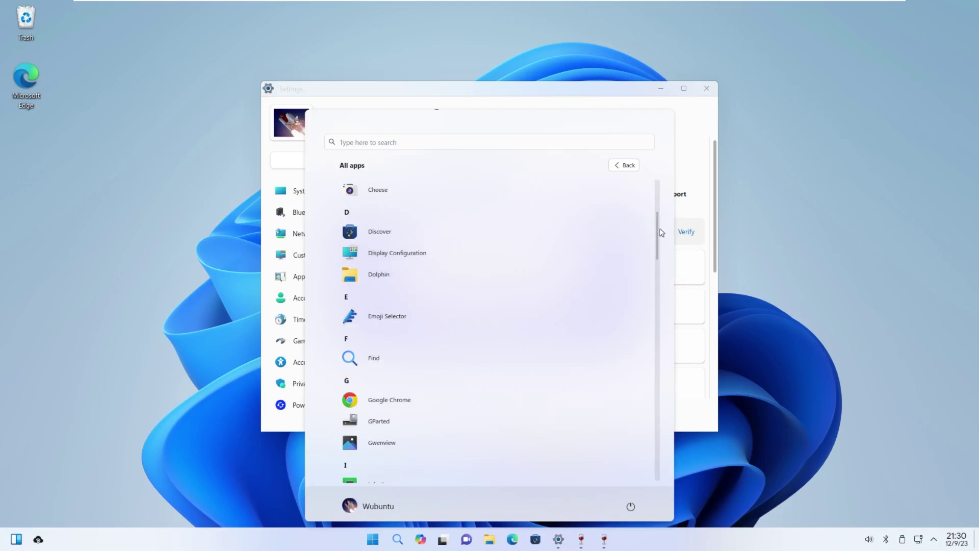
drag(662, 232, 655, 367)
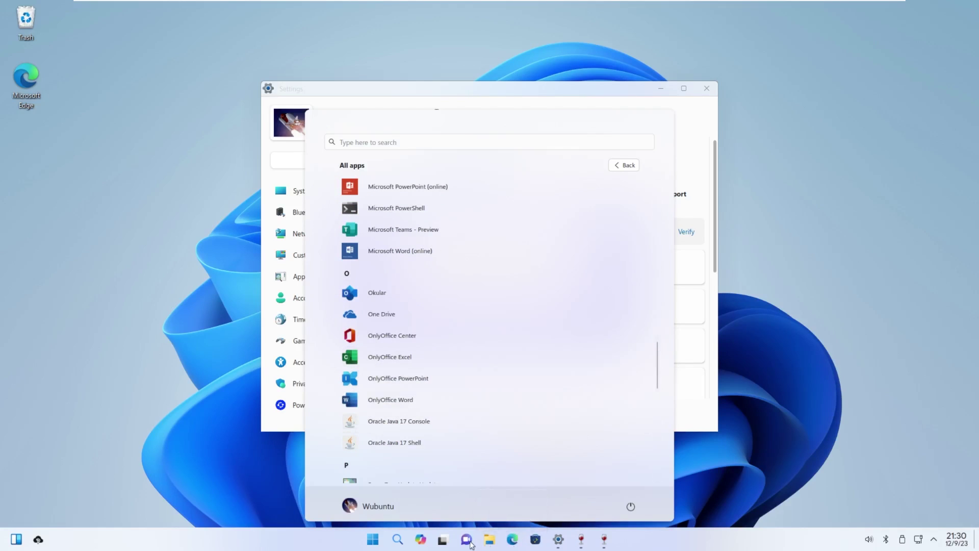
scroll(461, 367, down, 2)
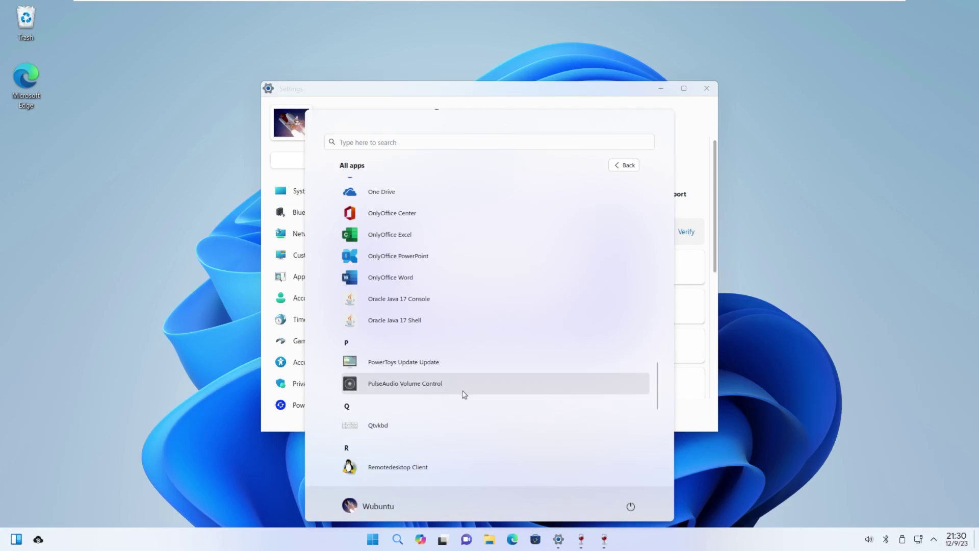
drag(657, 393, 661, 196)
click(621, 165)
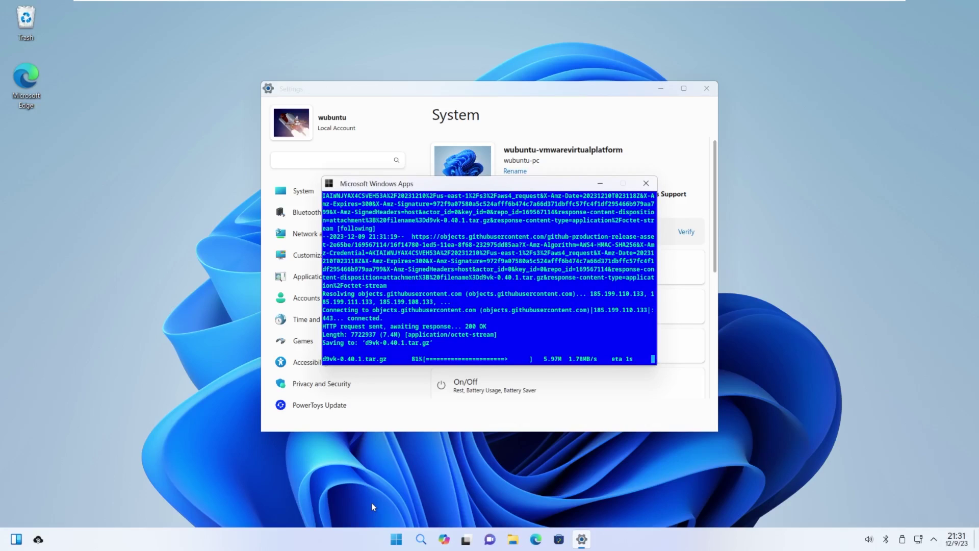
Step: Dismiss the Start menu, bring the installer terminal forward, then reopen Start
click(394, 542)
click(623, 168)
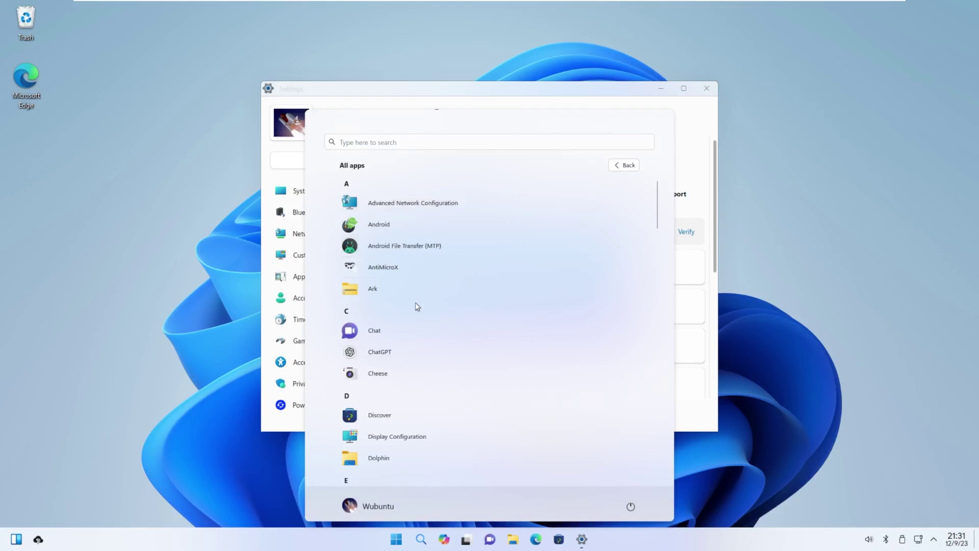
scroll(415, 303, down, 6)
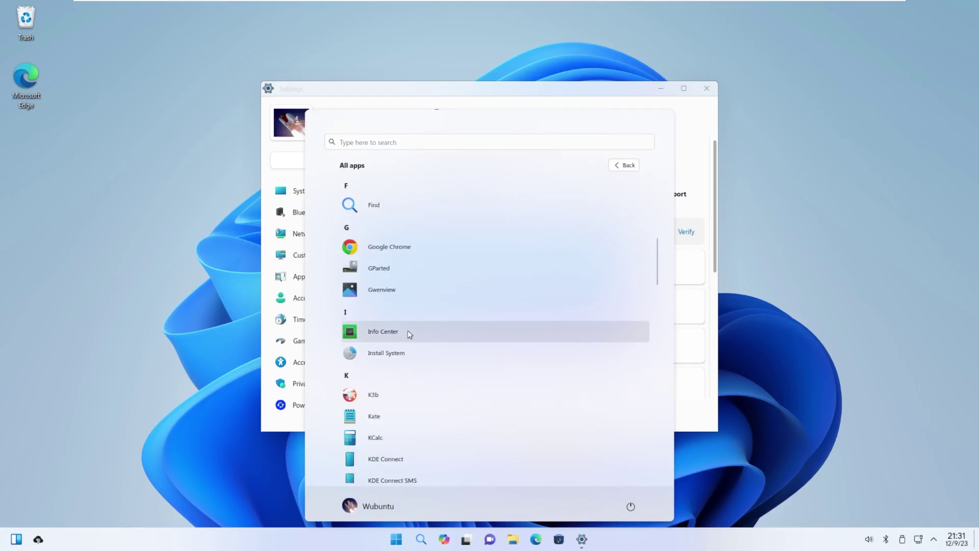
key(Escape)
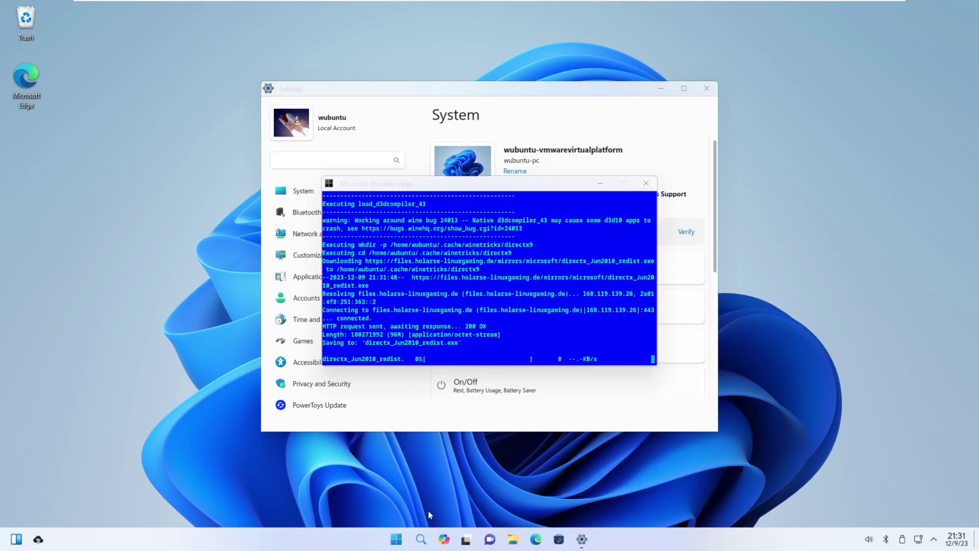
click(399, 315)
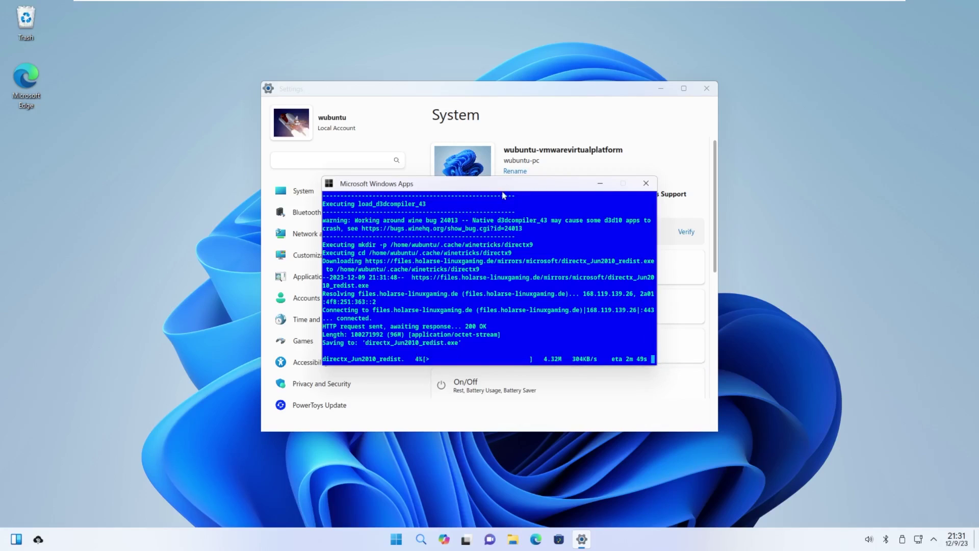
click(396, 539)
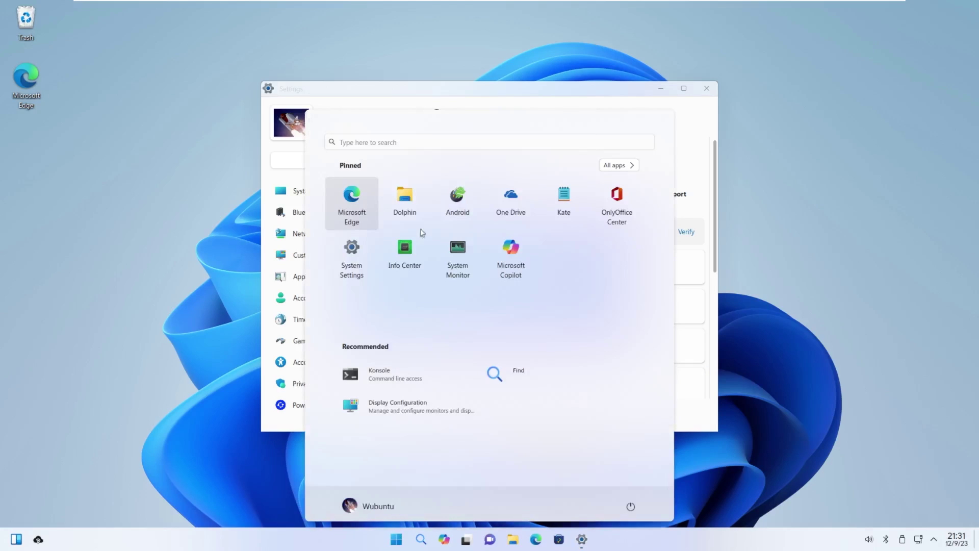
Step: Dismiss the start menu, minimize Settings and reposition the installer terminal on the desktop
click(282, 87)
click(659, 88)
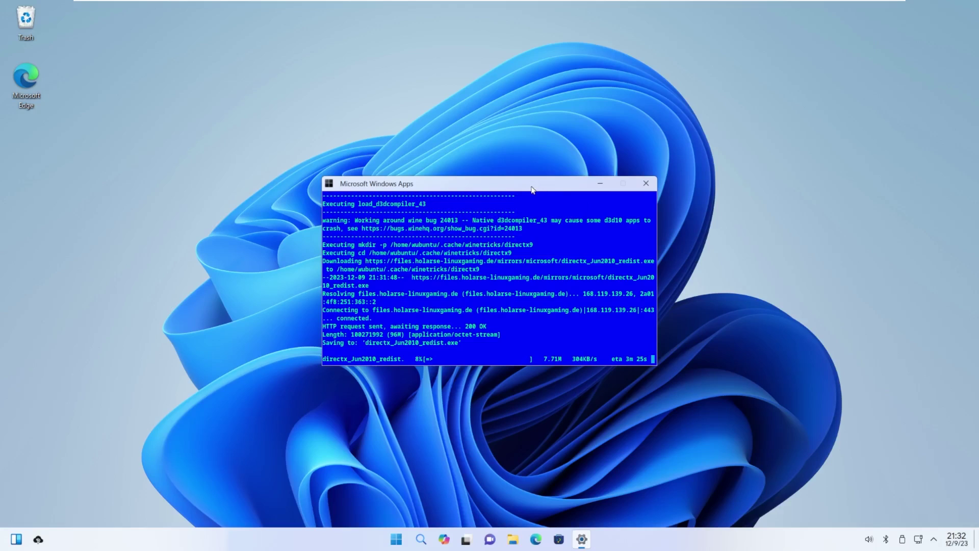
drag(536, 190, 553, 225)
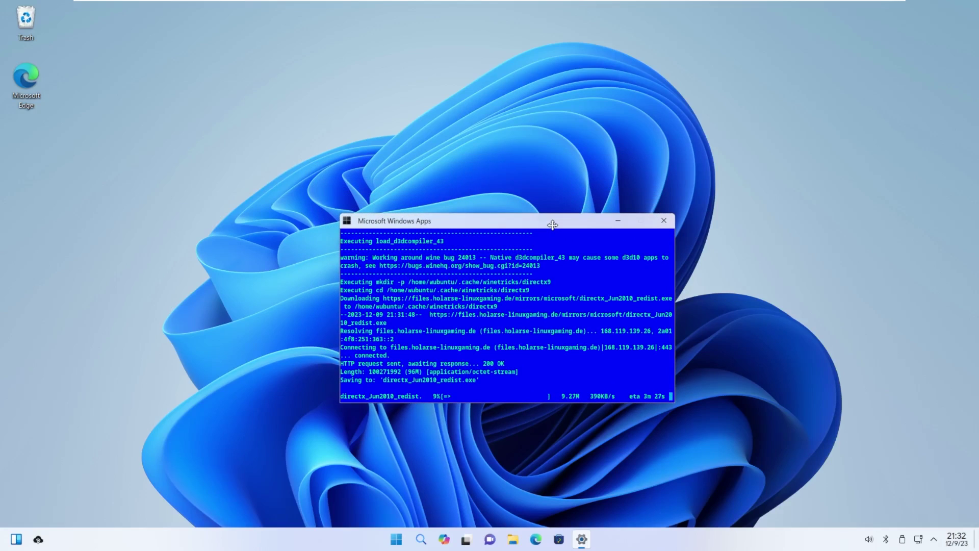
drag(553, 225, 550, 211)
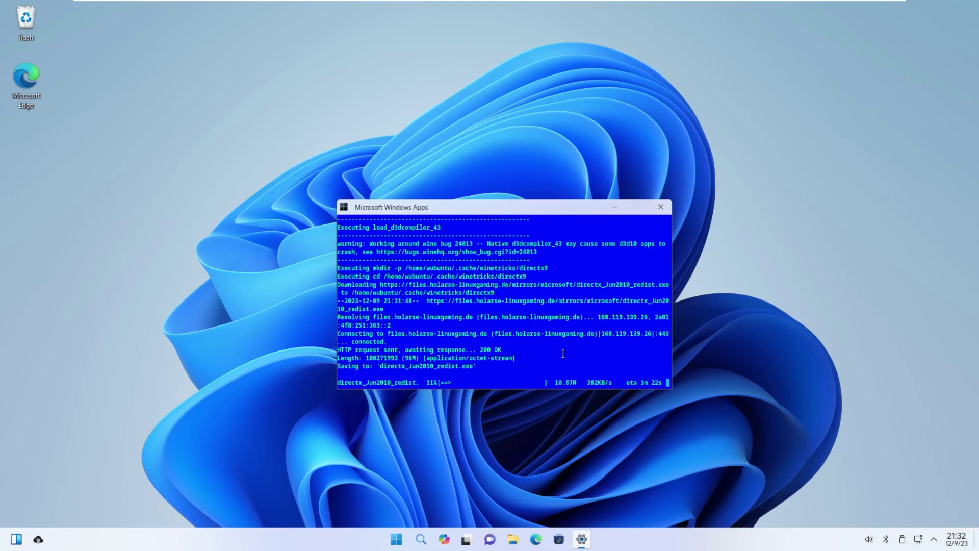
Step: Check the start menu, the launcher's extra options and the clock's notifications panel, closing each
click(397, 540)
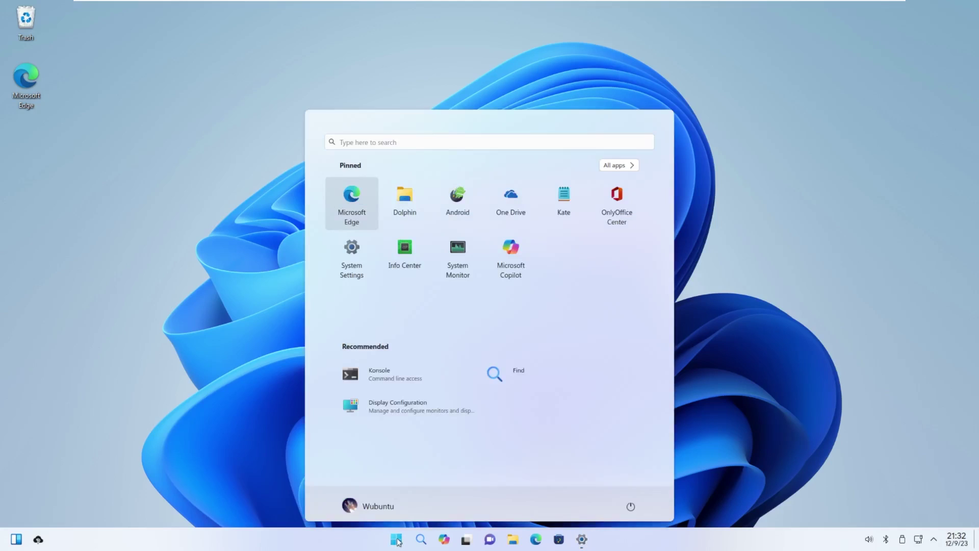
click(397, 540)
right_click(398, 538)
click(361, 528)
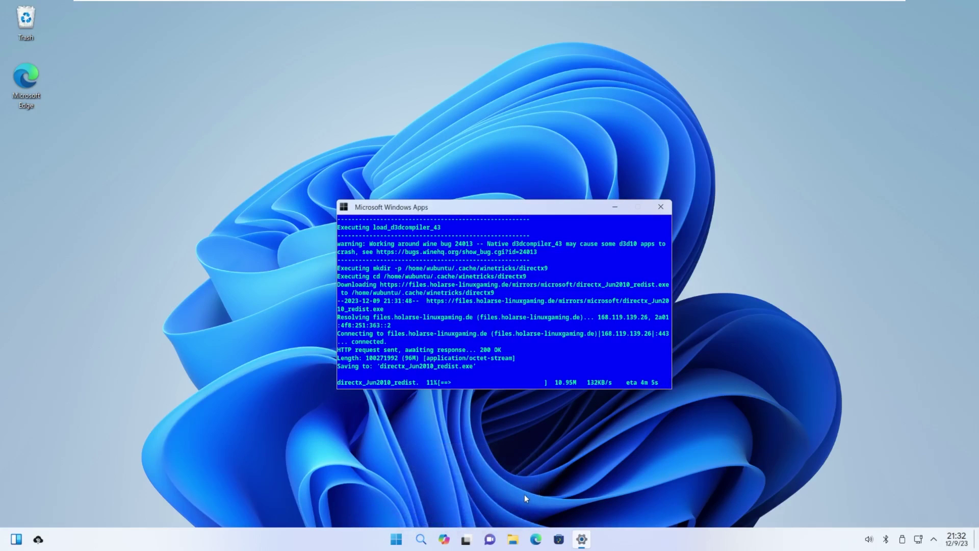
click(952, 540)
click(703, 445)
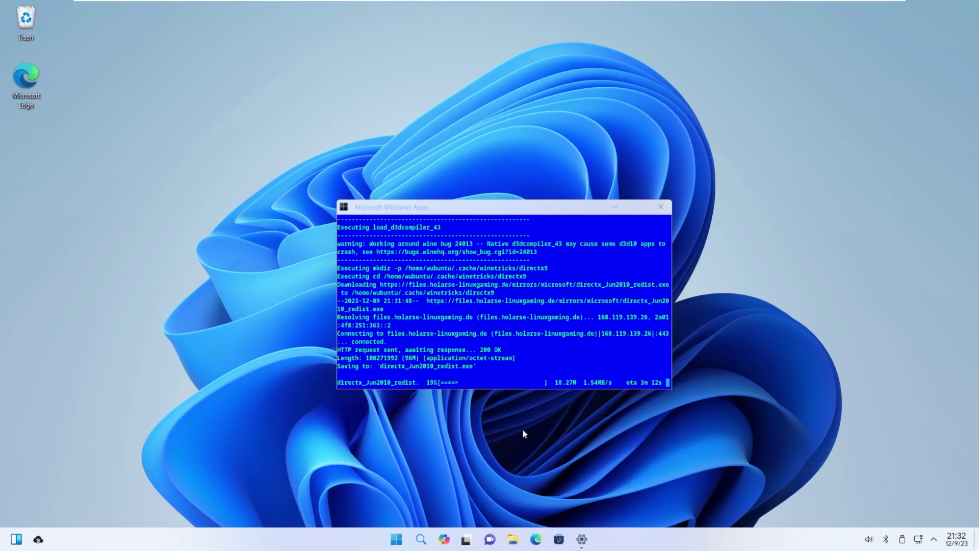
Step: Minimize the Microsoft Windows Apps download window, leaving a clear desktop
click(615, 207)
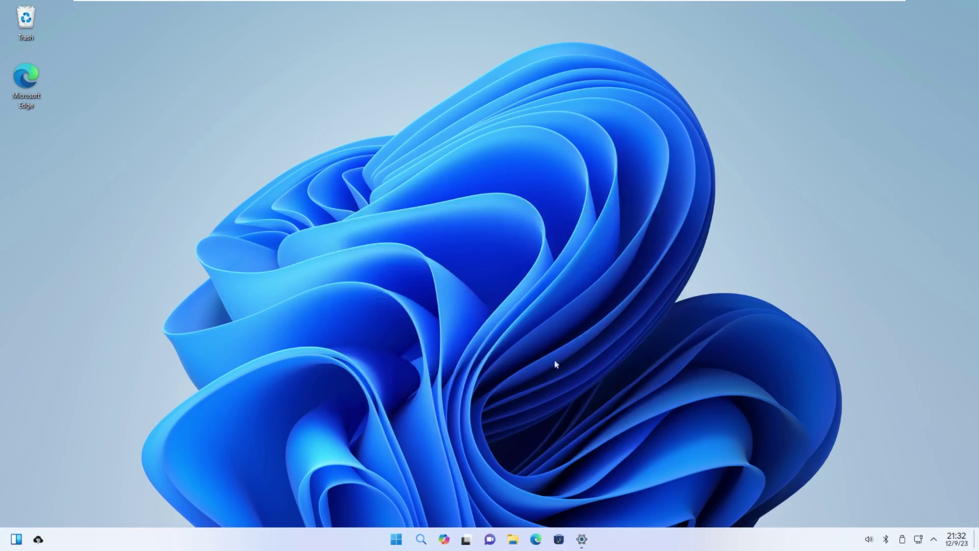
click(582, 539)
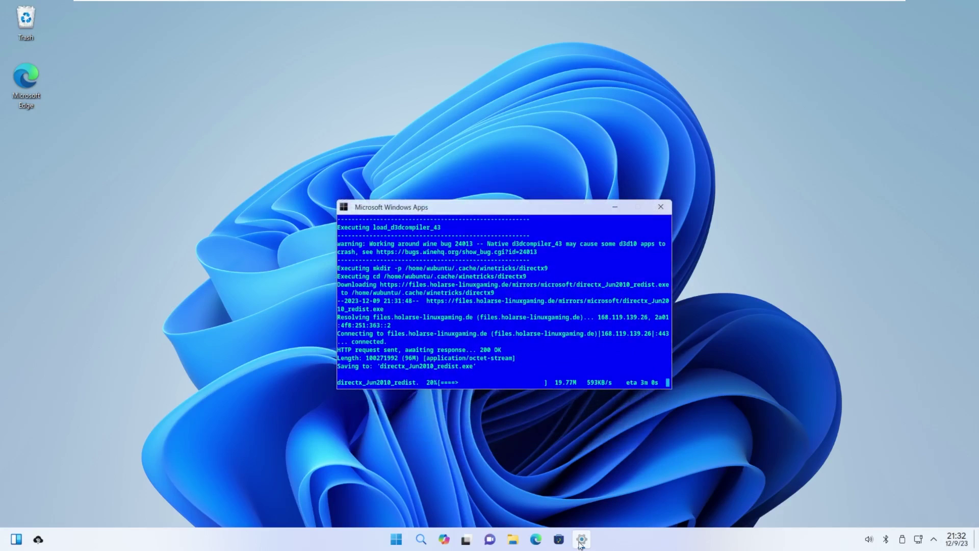
click(615, 206)
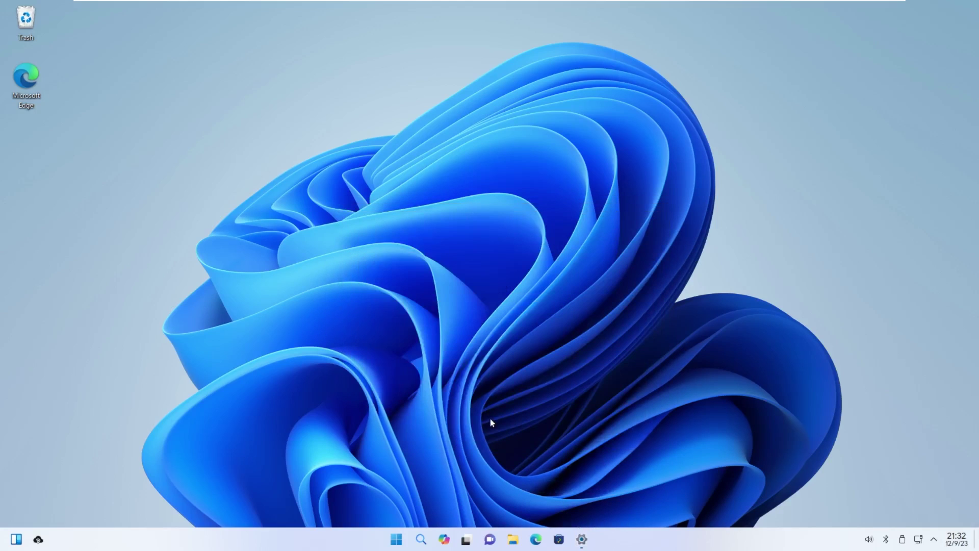
Step: Open Info Center, select the Processors value and the 23.4 GiB RAM Memory value, then close it
click(396, 539)
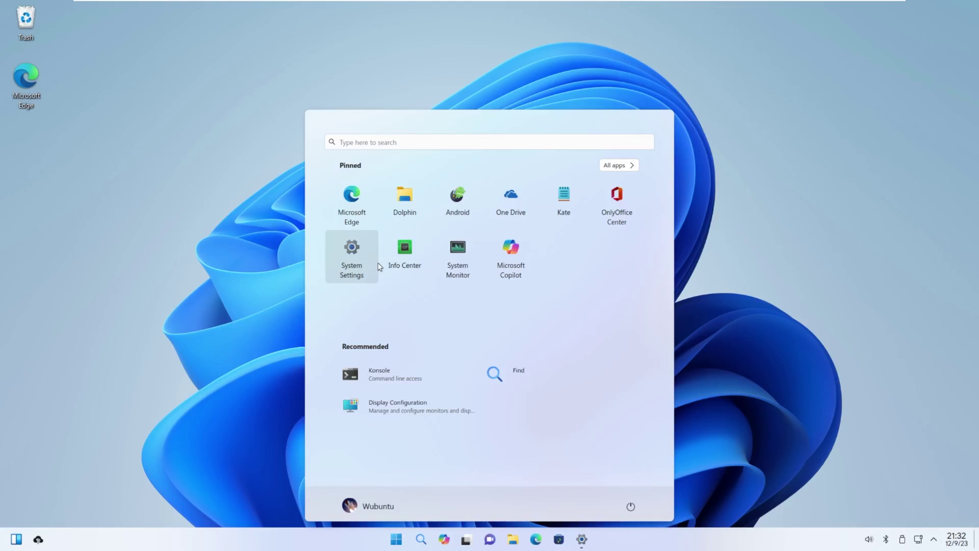
click(408, 265)
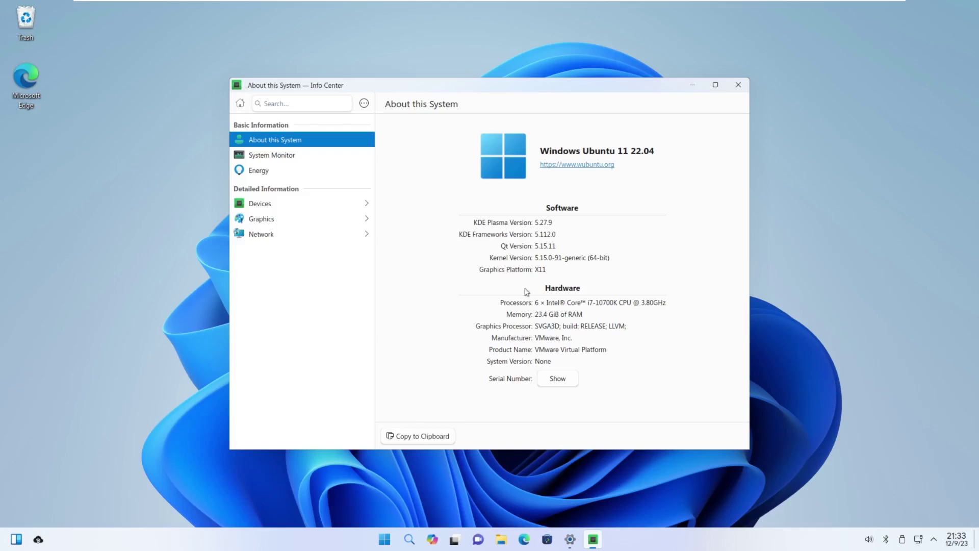
drag(536, 303, 614, 313)
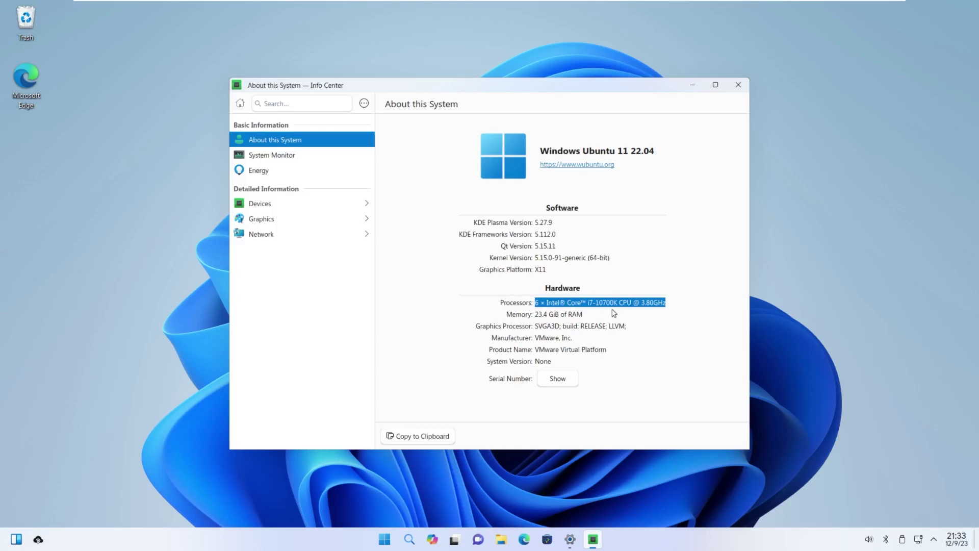
triple_click(551, 313)
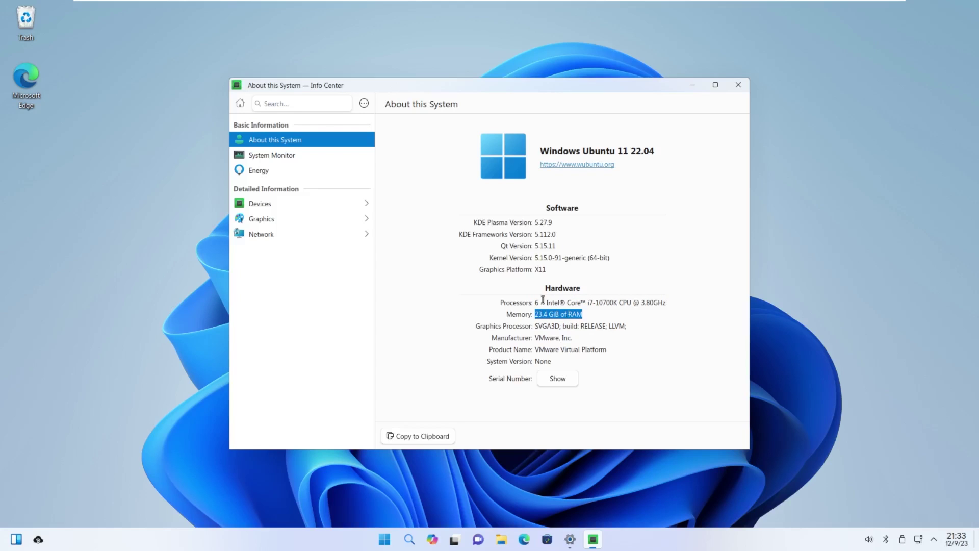
key(alt+F4)
Step: Close the stray Settings window, re-minimize the installer, and relaunch System Settings from Start
click(581, 540)
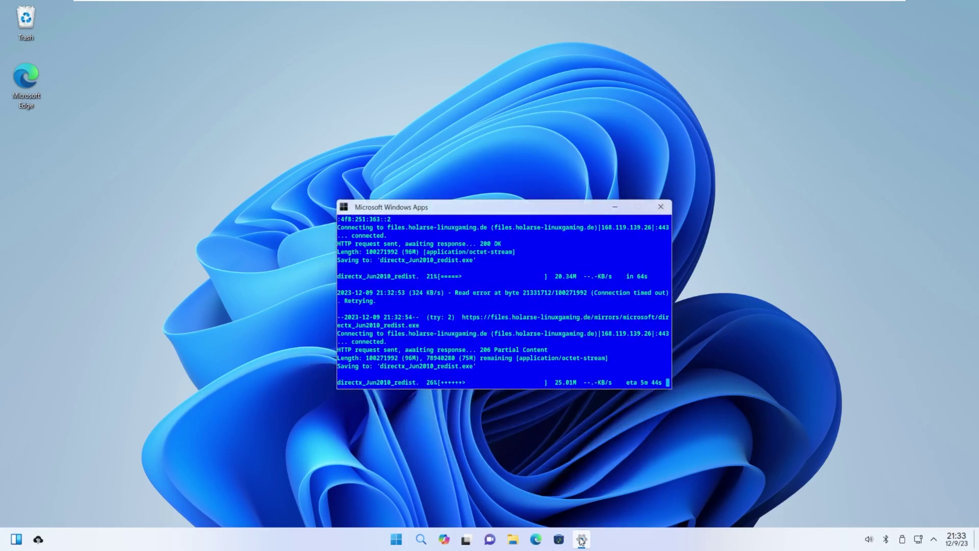
click(706, 87)
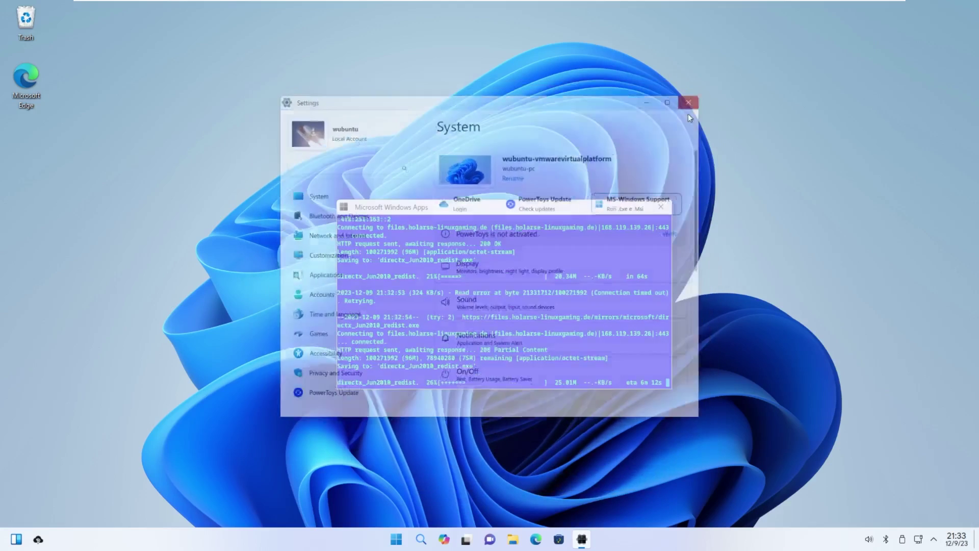
click(621, 211)
click(398, 539)
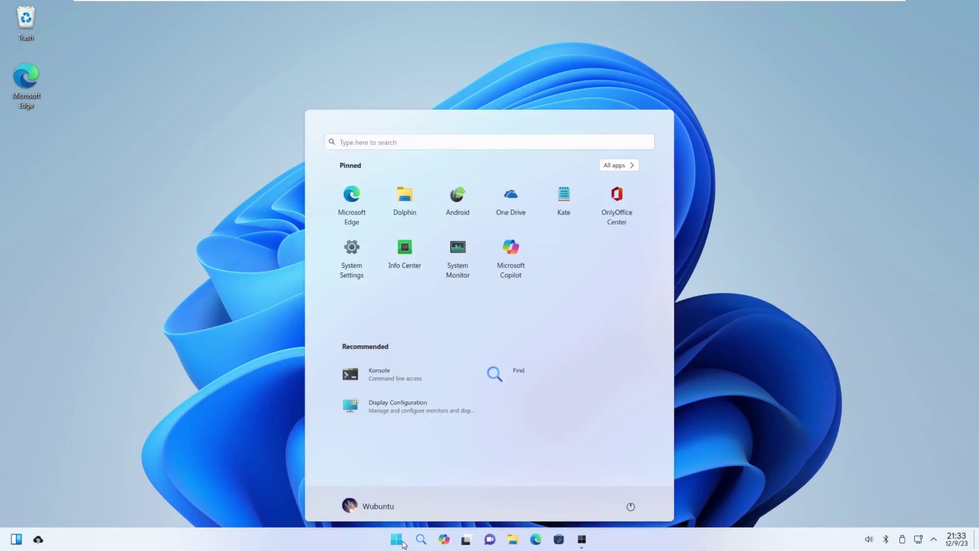
click(352, 255)
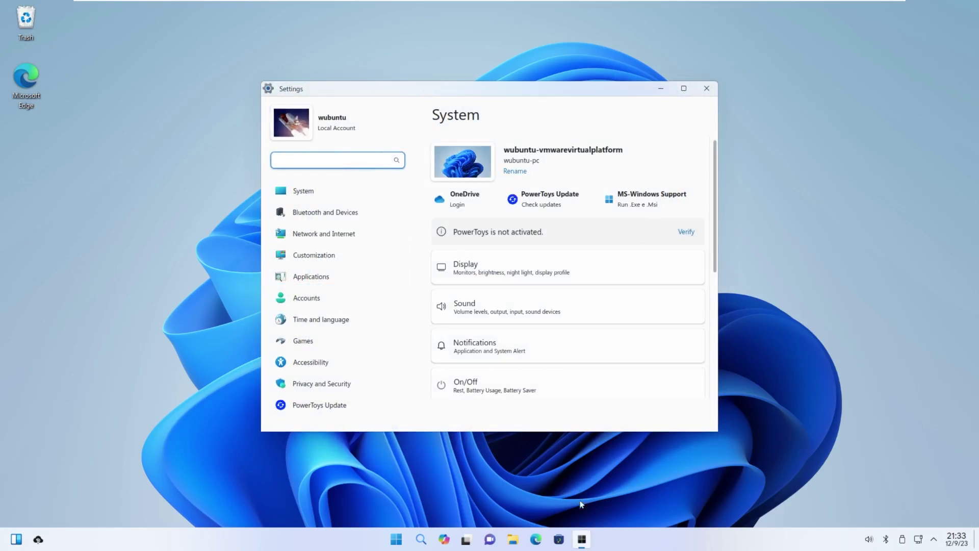
Step: Move the download window over to the left, then bring Settings forward on its Display entry
mouse_move(582, 539)
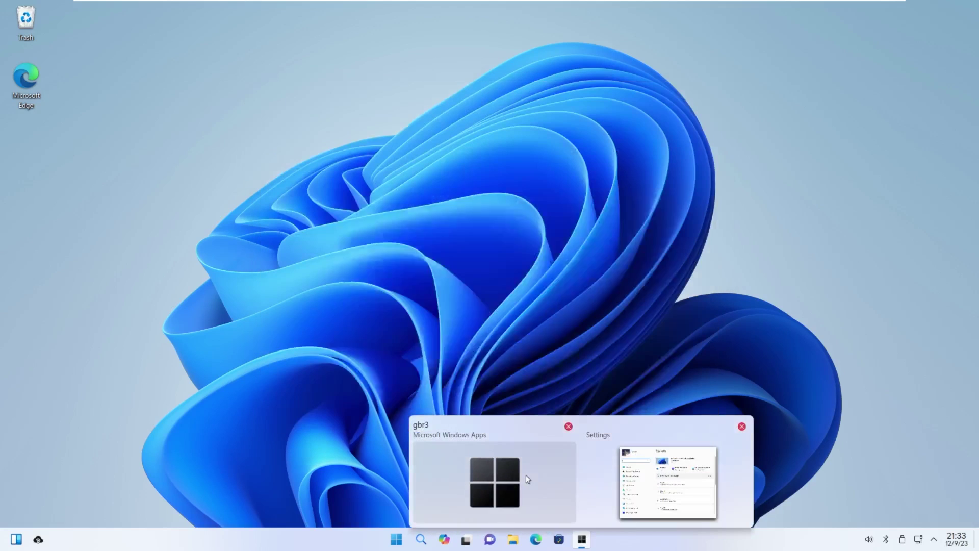
click(525, 476)
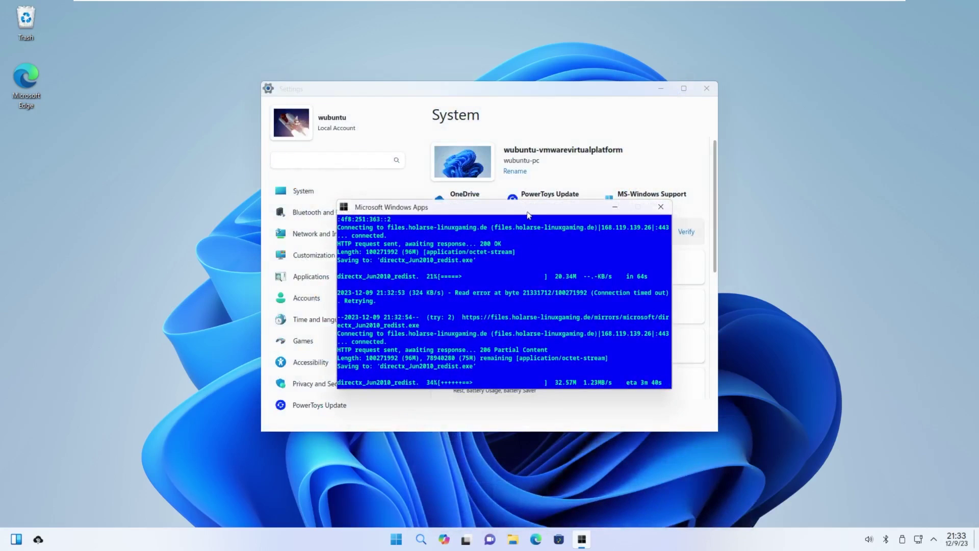
drag(541, 202, 814, 171)
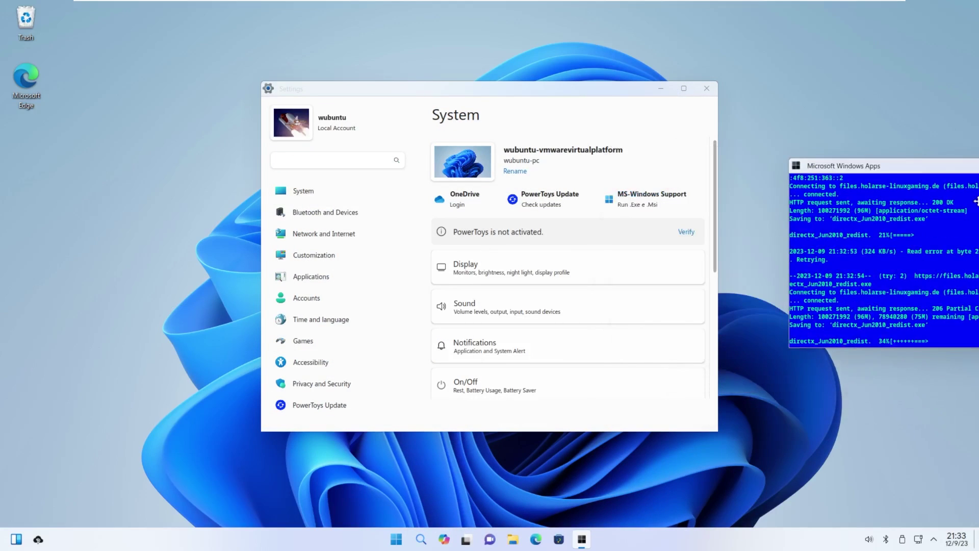
click(804, 176)
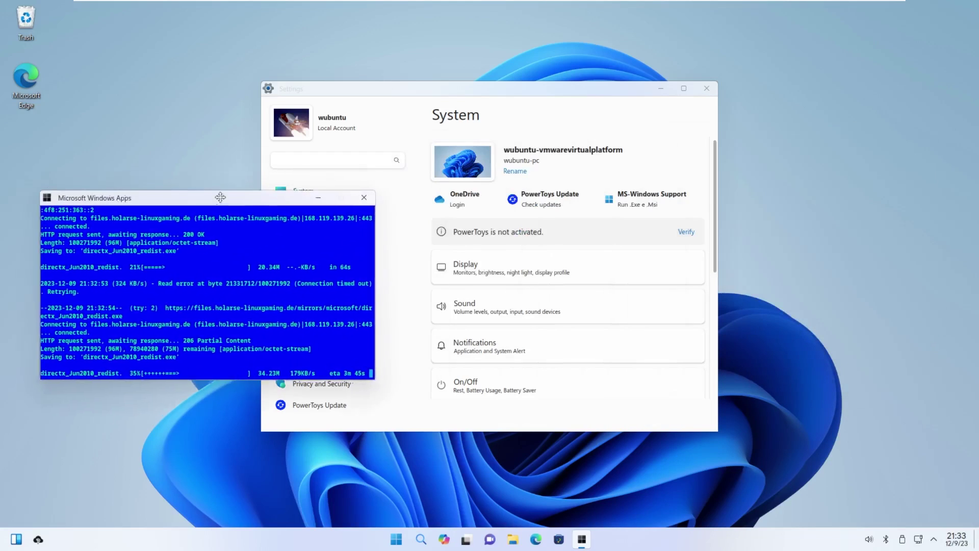
click(494, 103)
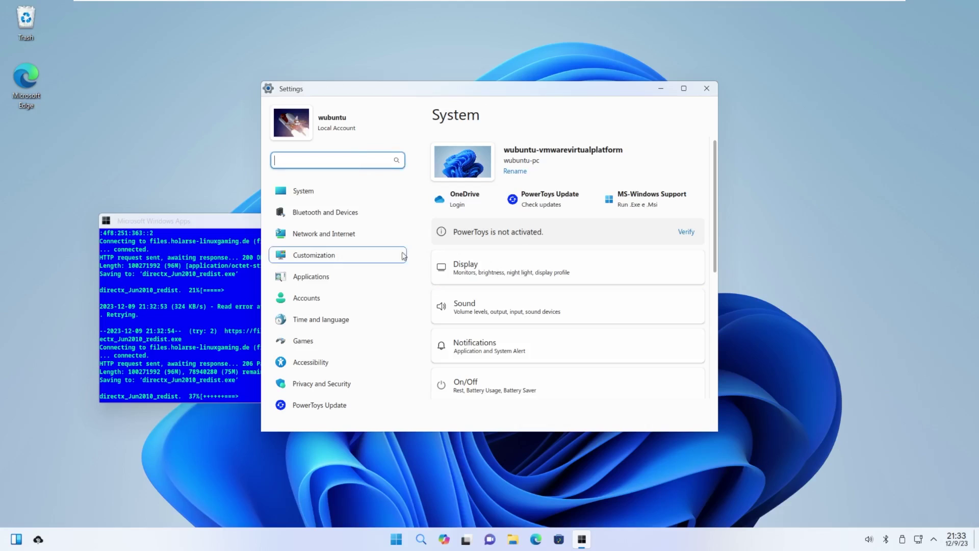
click(543, 278)
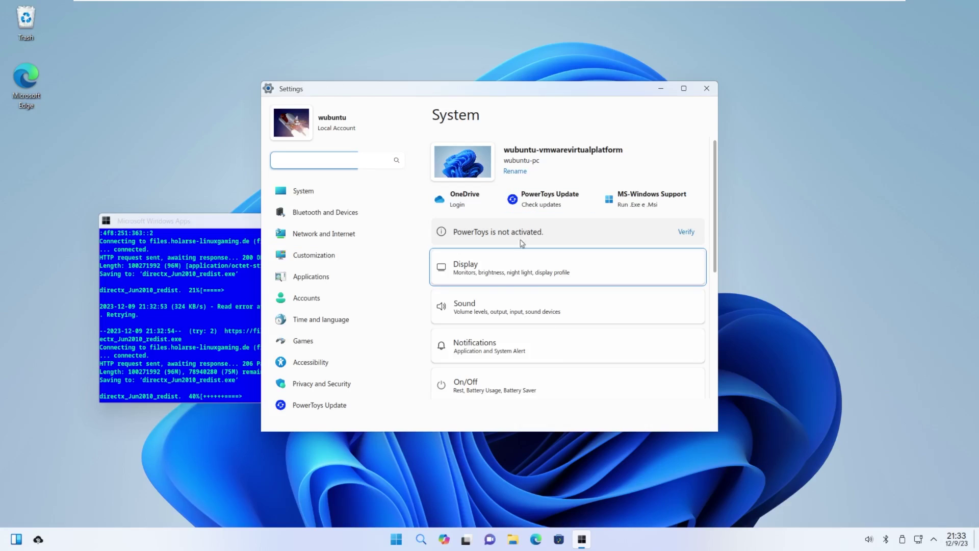
Step: Look at the screen resolutions in Display Configuration and close it without changes
click(518, 275)
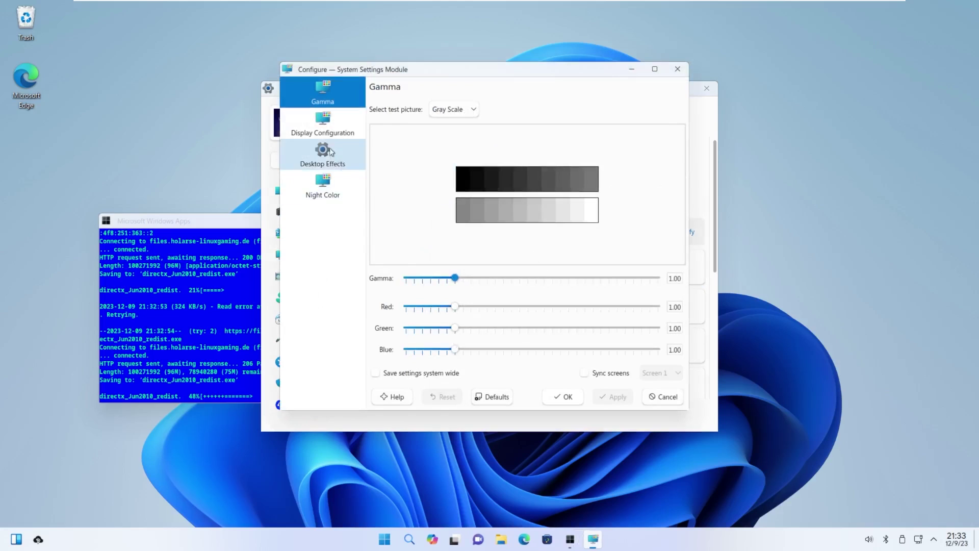
click(323, 125)
click(515, 241)
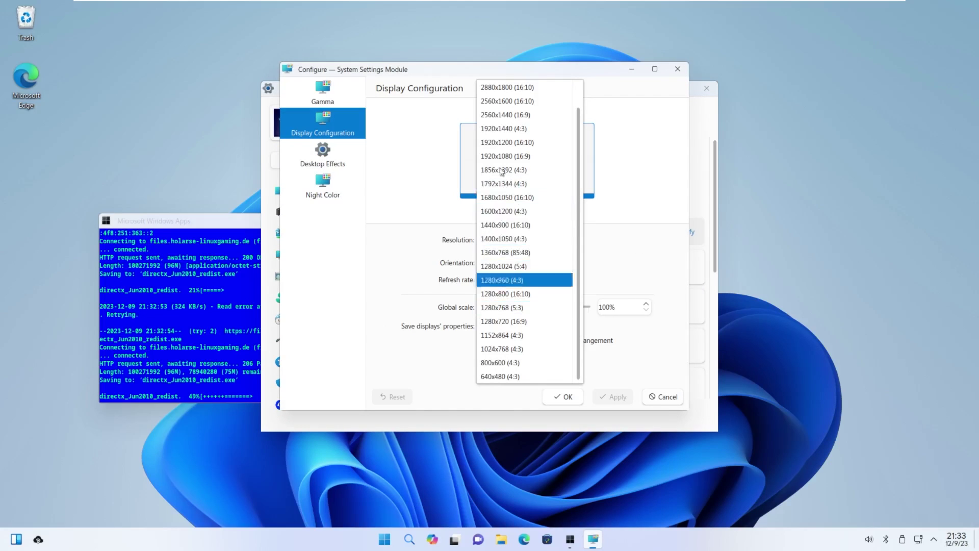
click(677, 69)
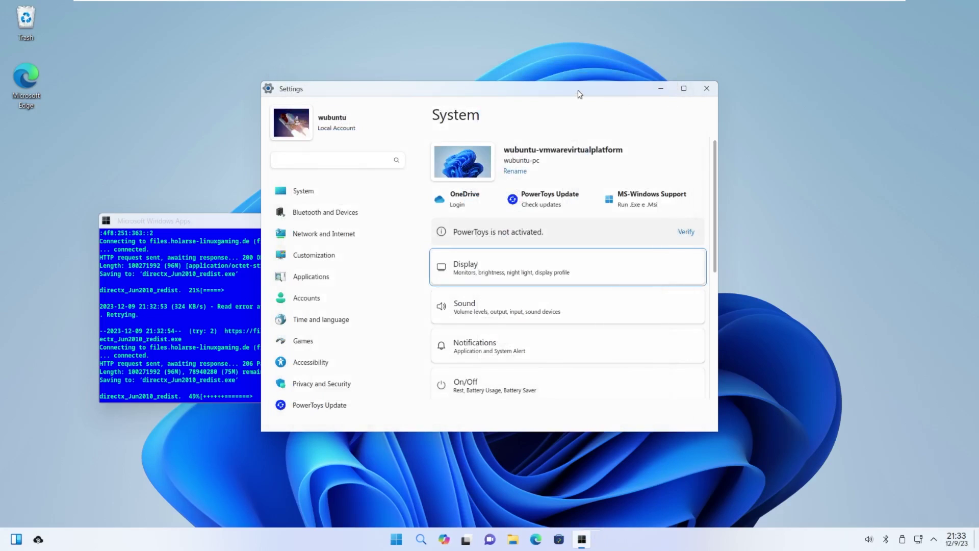
Step: Move the Settings window right, open the Accounts page and maximize the window
drag(578, 90, 627, 116)
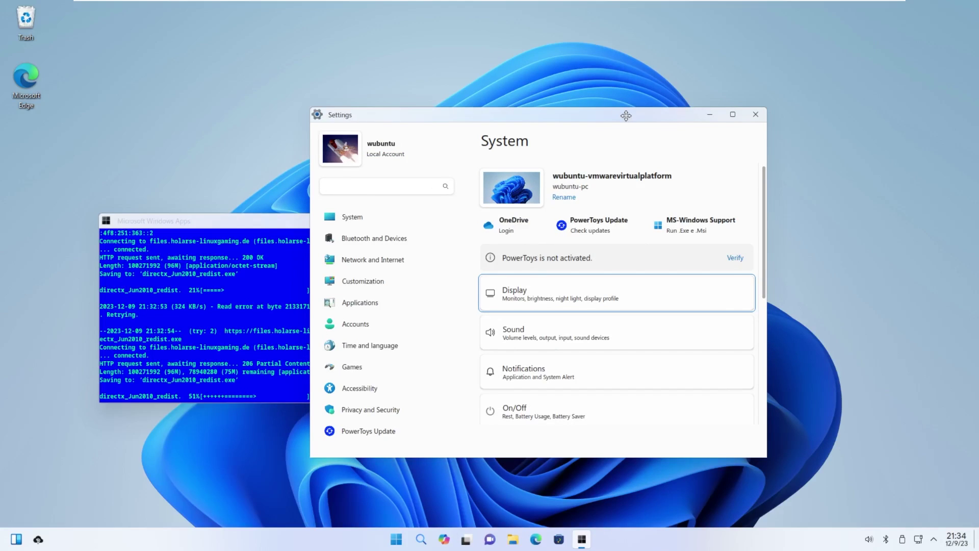
drag(626, 116, 708, 131)
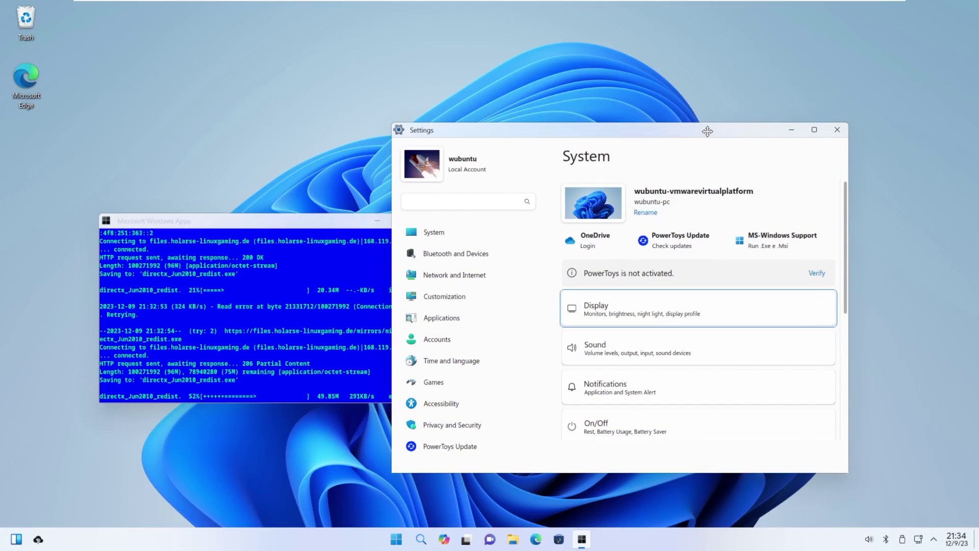
click(437, 339)
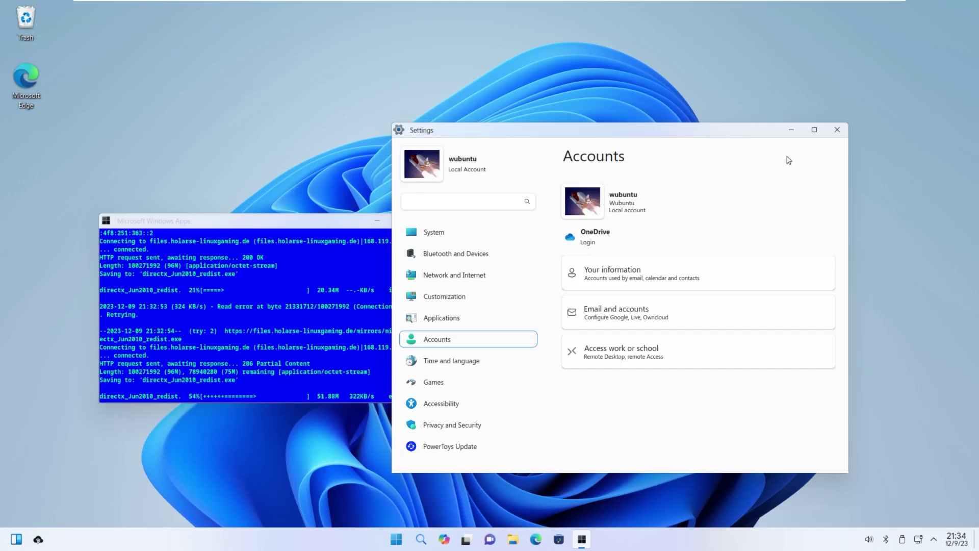
click(815, 131)
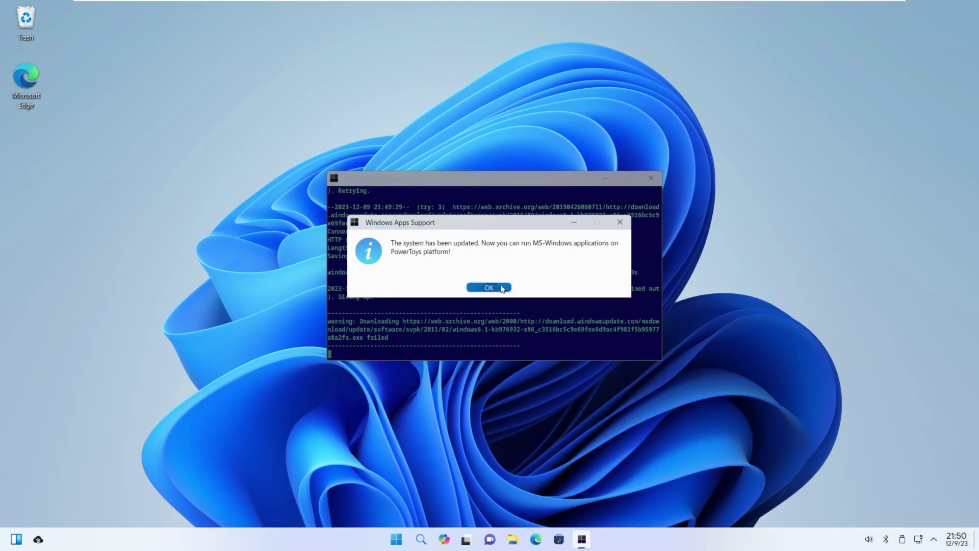
Step: Confirm the Windows Apps Support 'system has been updated' message with OK
click(485, 288)
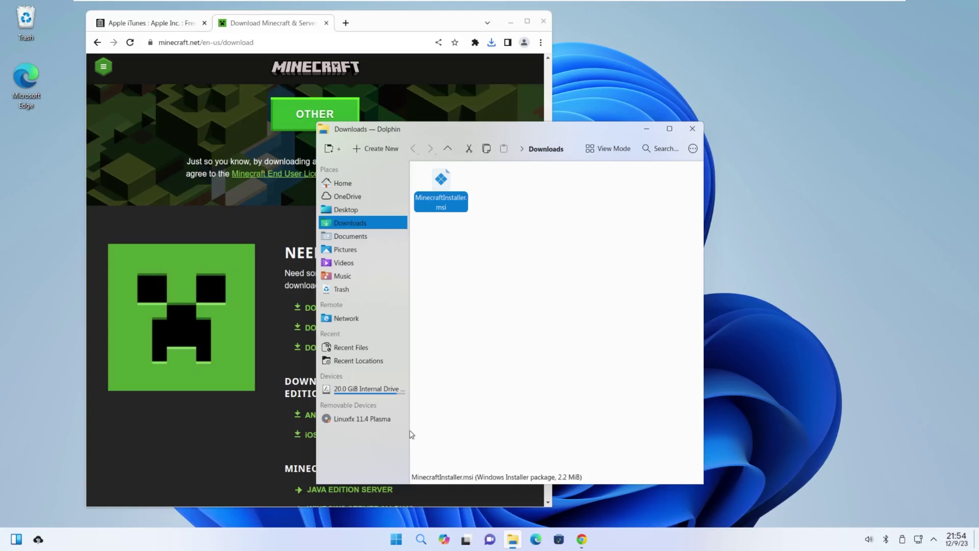
Step: Close System Settings, run MinecraftInstaller.msi from Dolphin, and clear the file manager and browser away
click(399, 537)
click(355, 268)
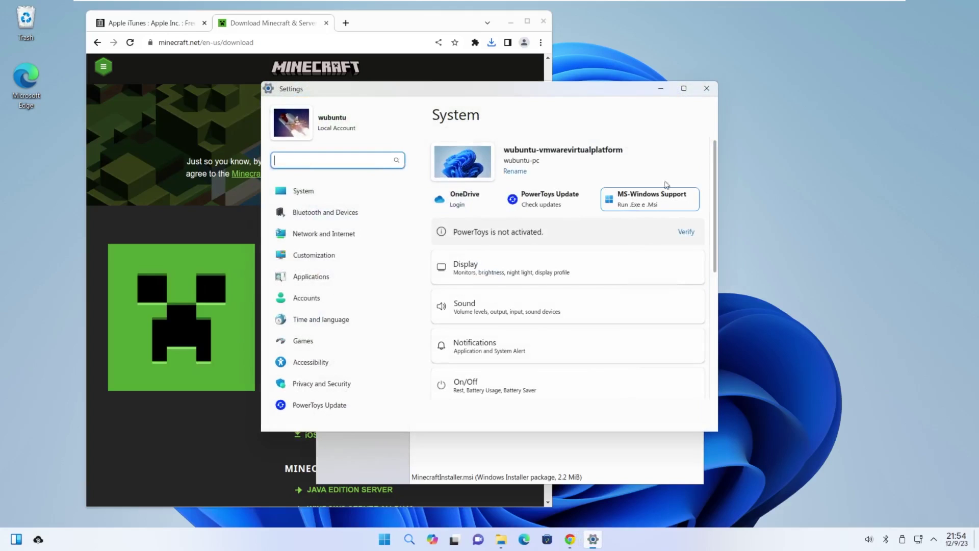
click(707, 88)
drag(459, 204, 490, 232)
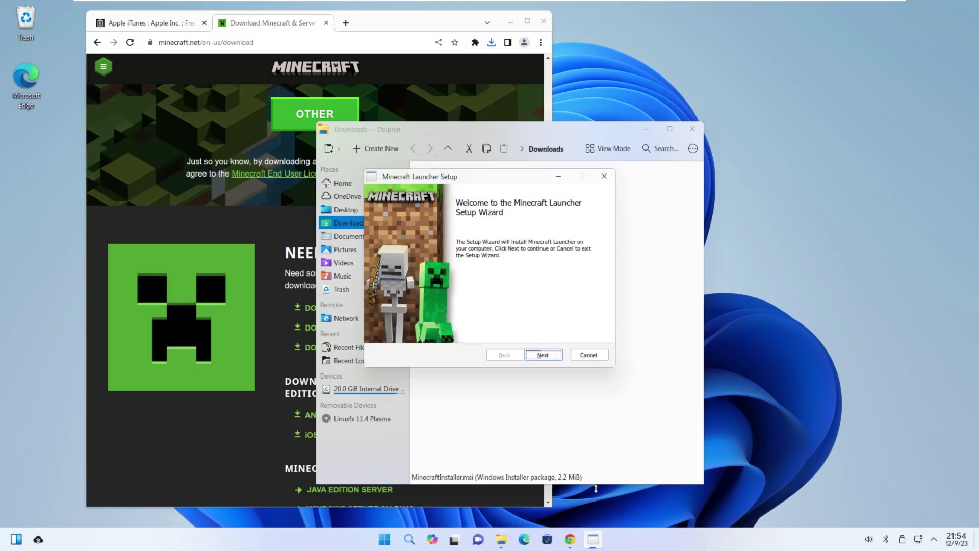
click(692, 129)
click(545, 61)
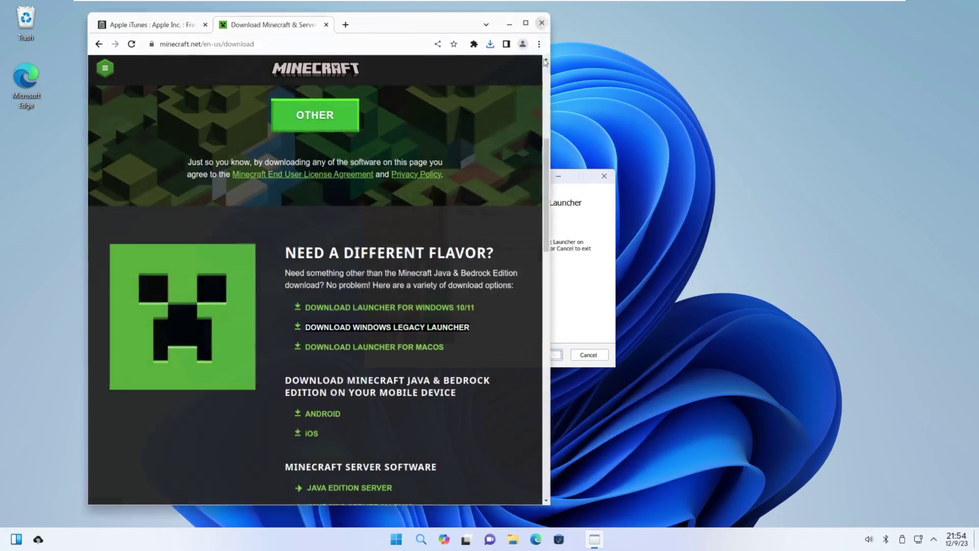
click(541, 23)
Step: Install the Minecraft Launcher in the default folder and finish setup to launch it
click(556, 355)
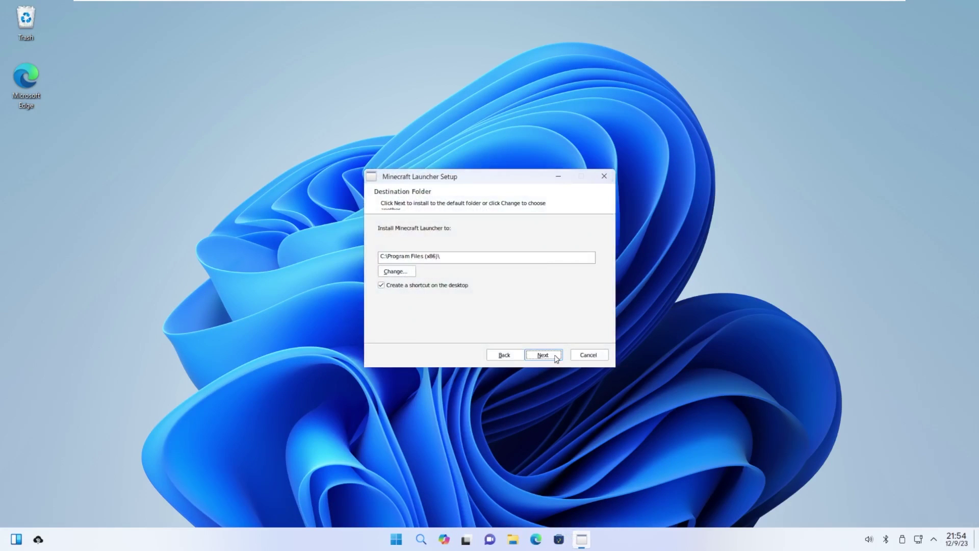
click(556, 356)
click(544, 357)
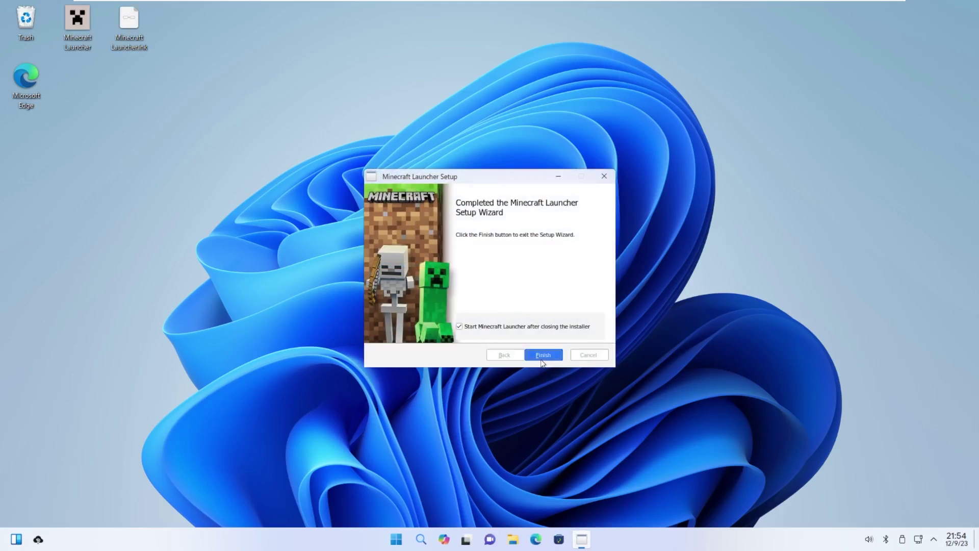
click(542, 357)
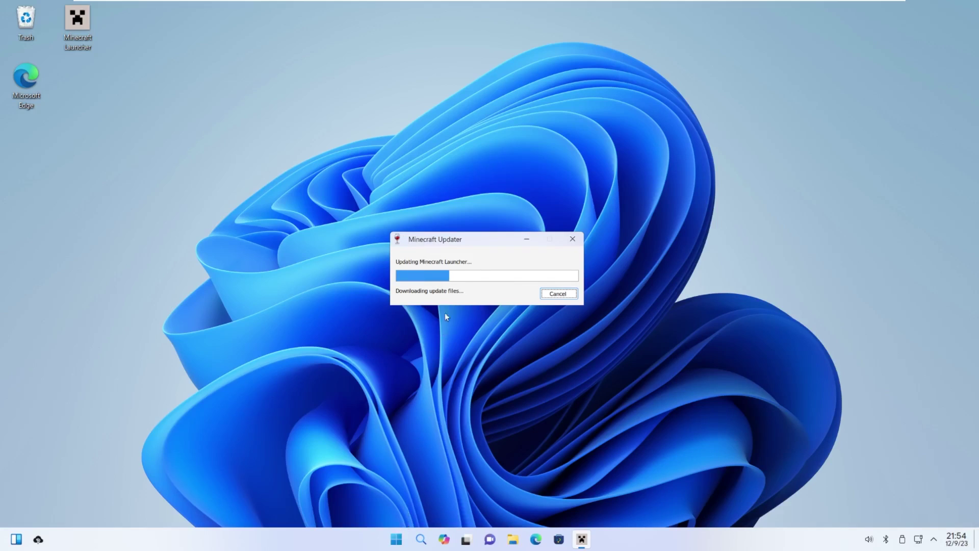
mouse_move(425, 244)
mouse_down()
mouse_move(402, 240)
mouse_move(431, 248)
mouse_up()
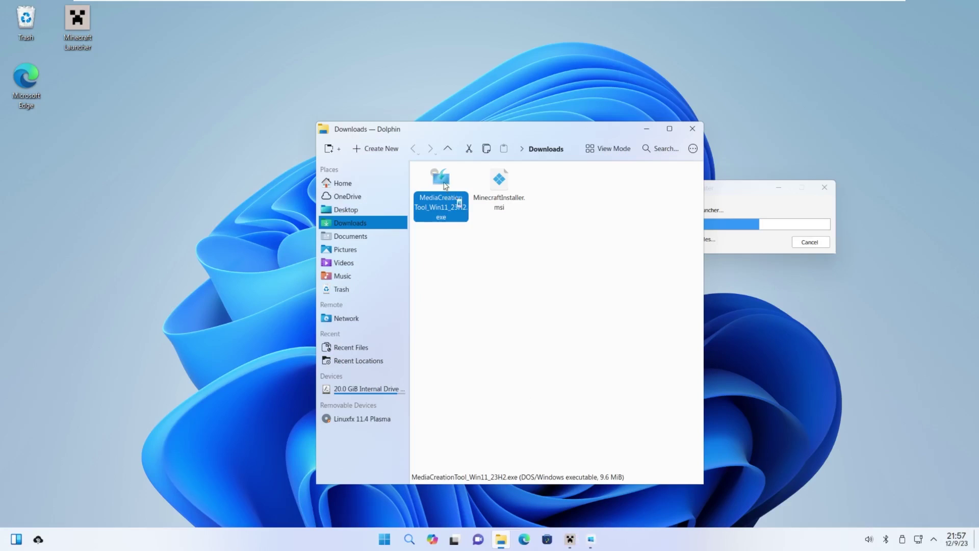
right_click(448, 190)
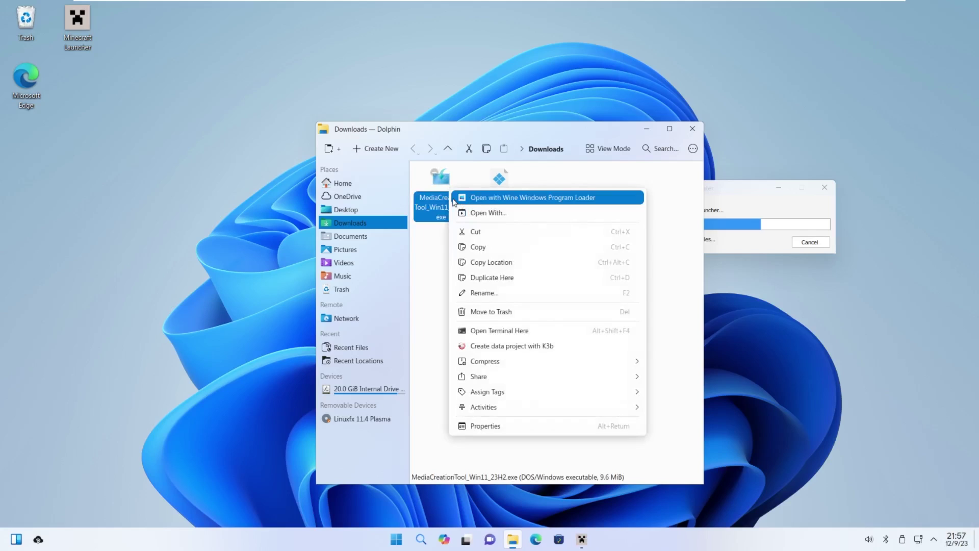
click(474, 214)
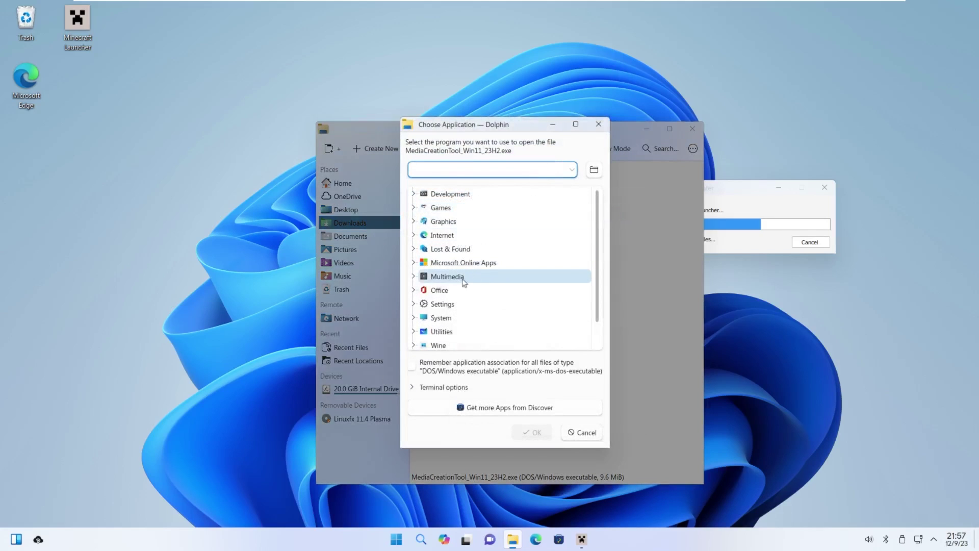
click(570, 441)
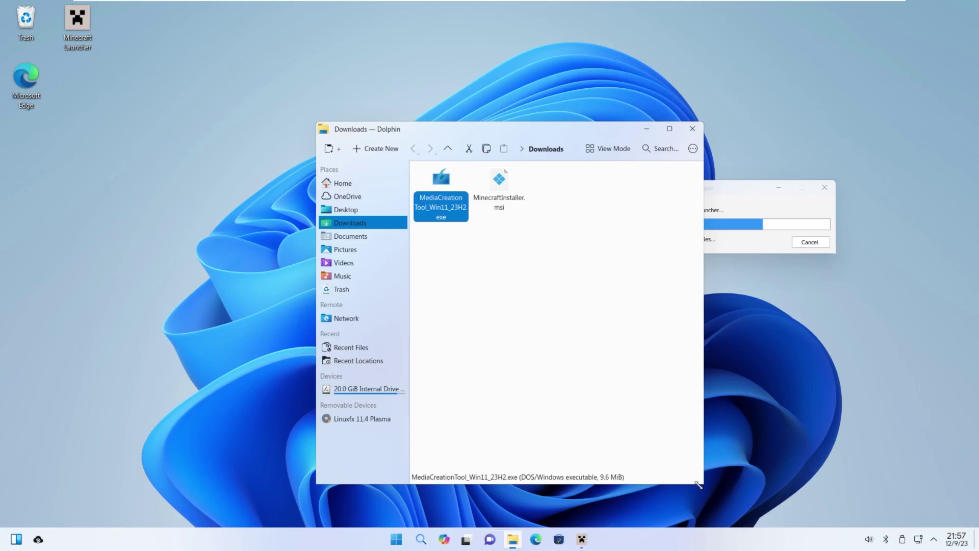
drag(703, 483, 578, 445)
click(573, 128)
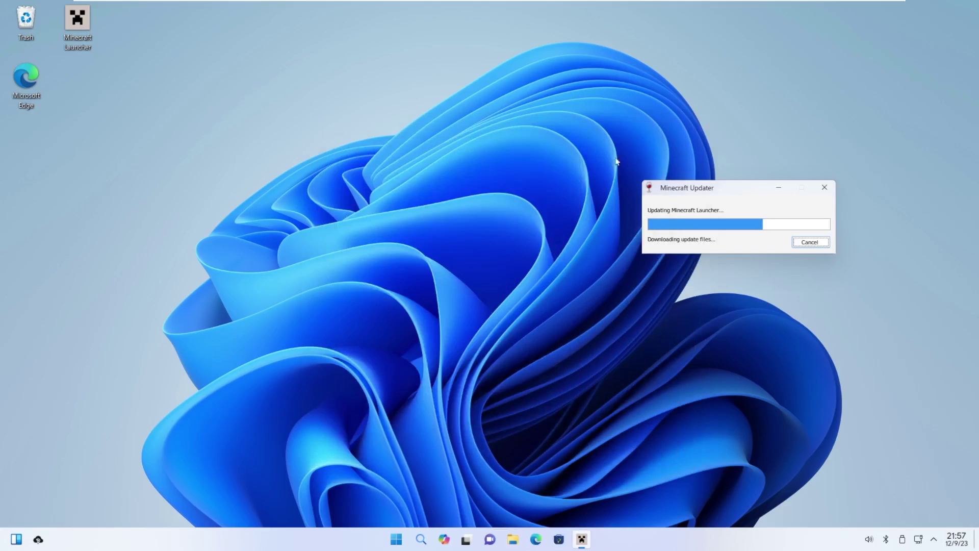
drag(708, 194, 485, 255)
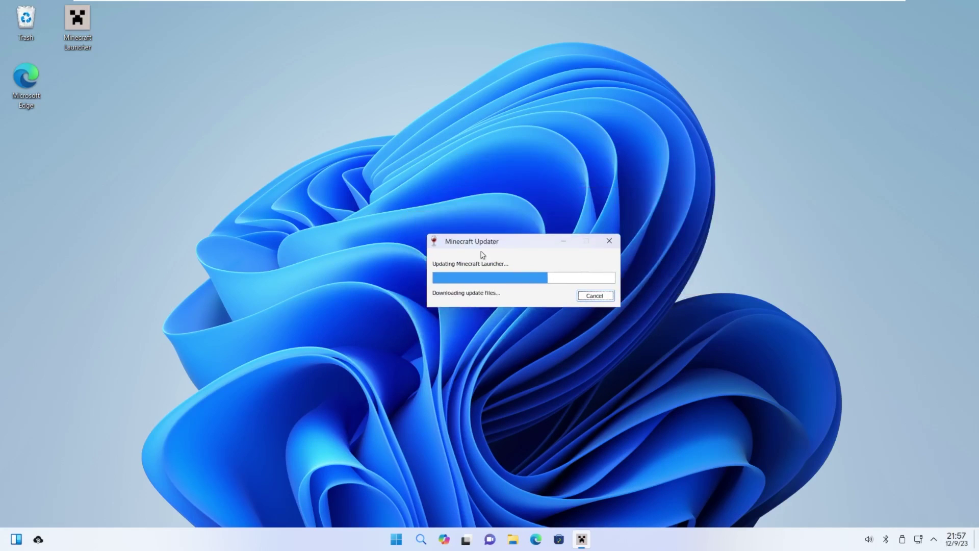
click(396, 539)
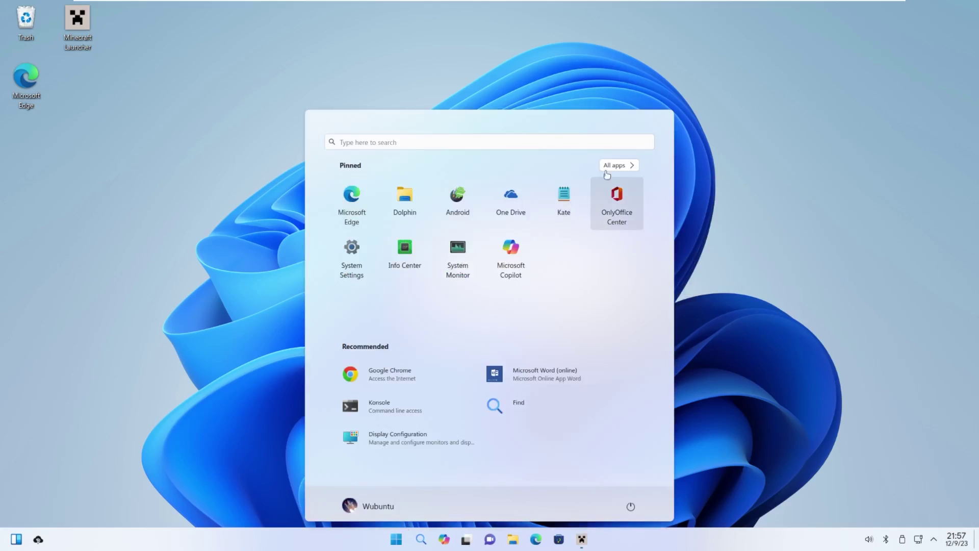
click(620, 165)
scroll(534, 337, down, 10)
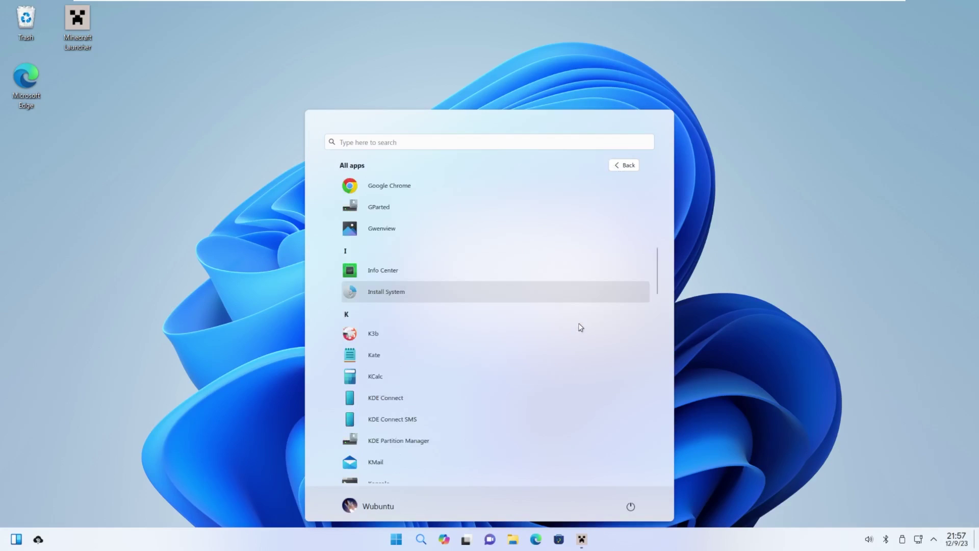
scroll(573, 328, down, 1)
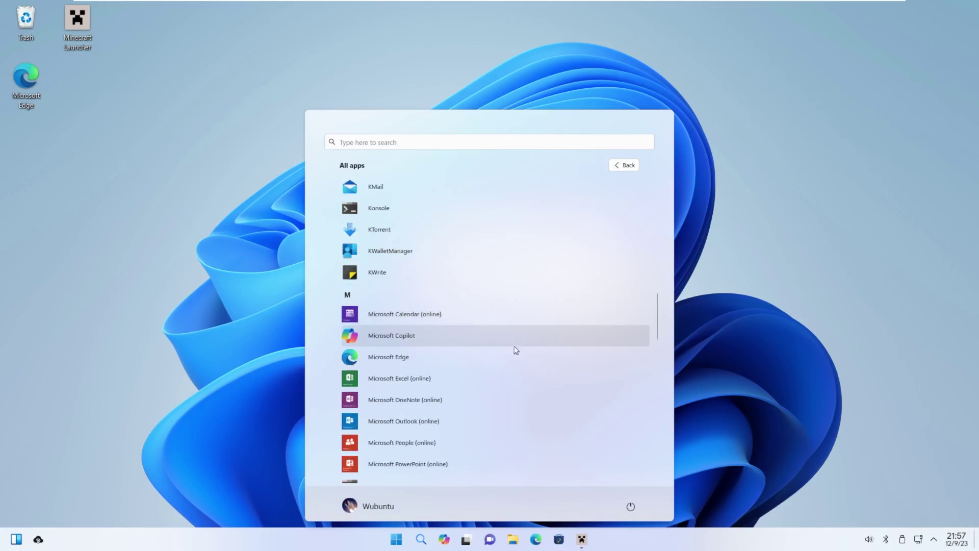
drag(658, 314, 659, 340)
right_click(376, 404)
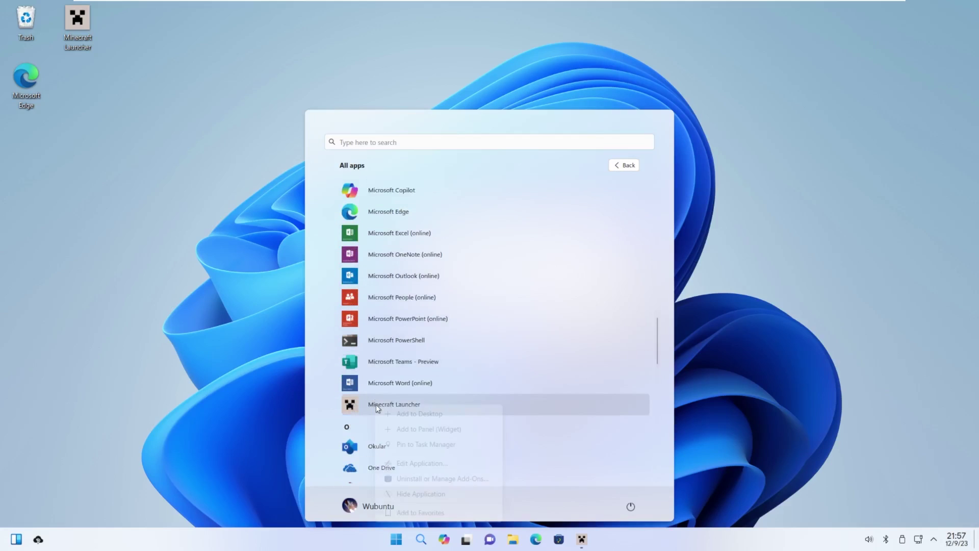
click(275, 400)
click(275, 400)
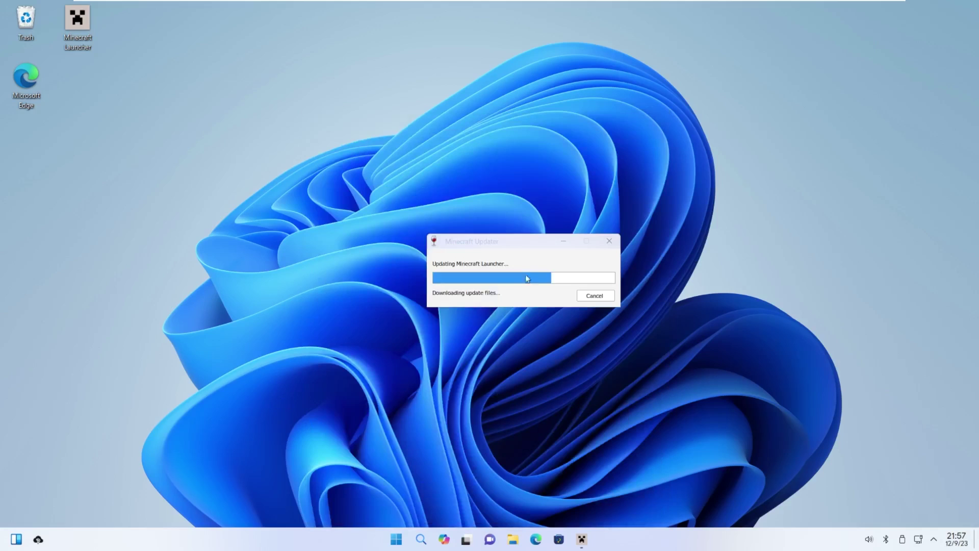
Step: Drag the Minecraft Updater window up and left while its update download continues
drag(513, 239, 427, 218)
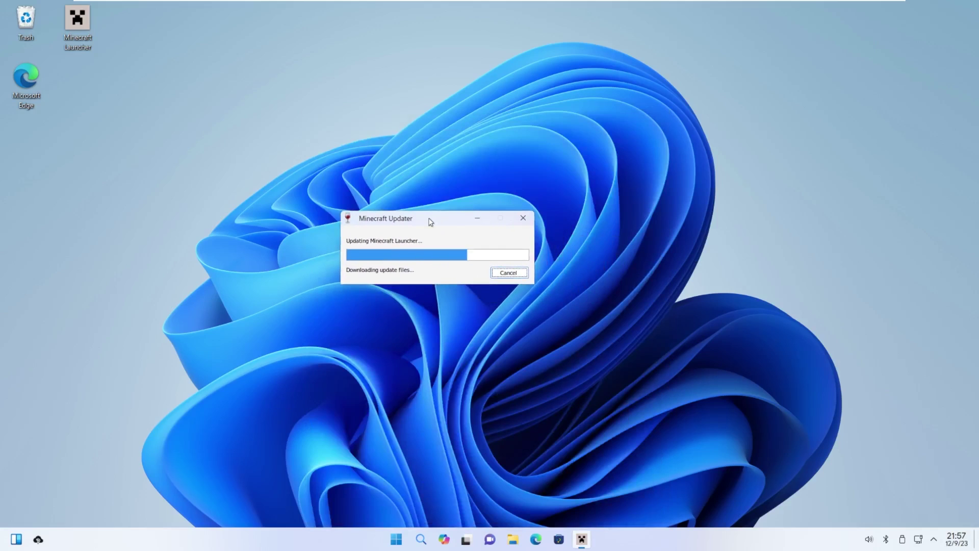